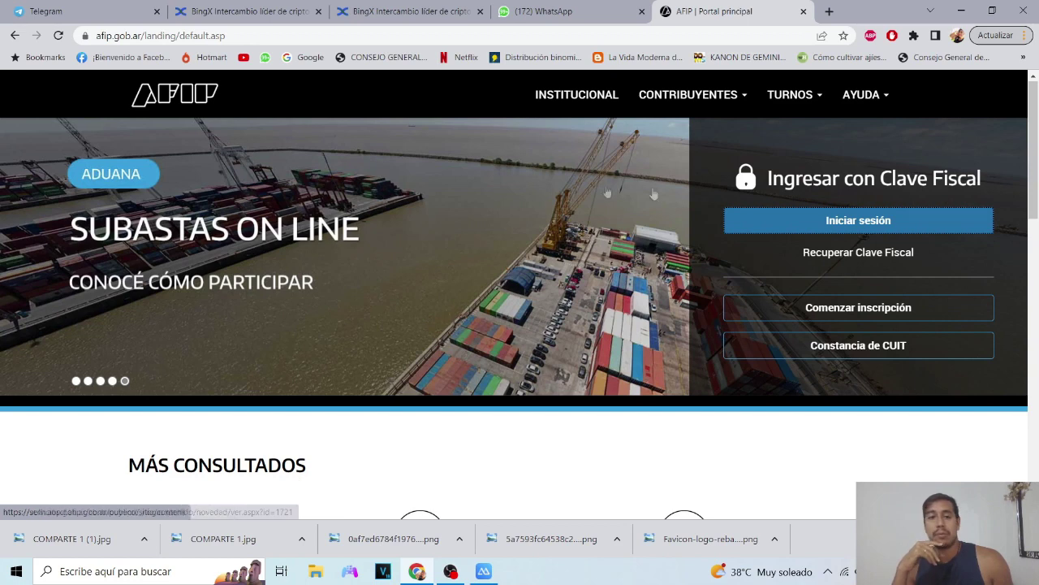
Sign in to AFIP with Clave Fiscal using the prefilled CUIT/CUIL and saved password.
click(812, 224)
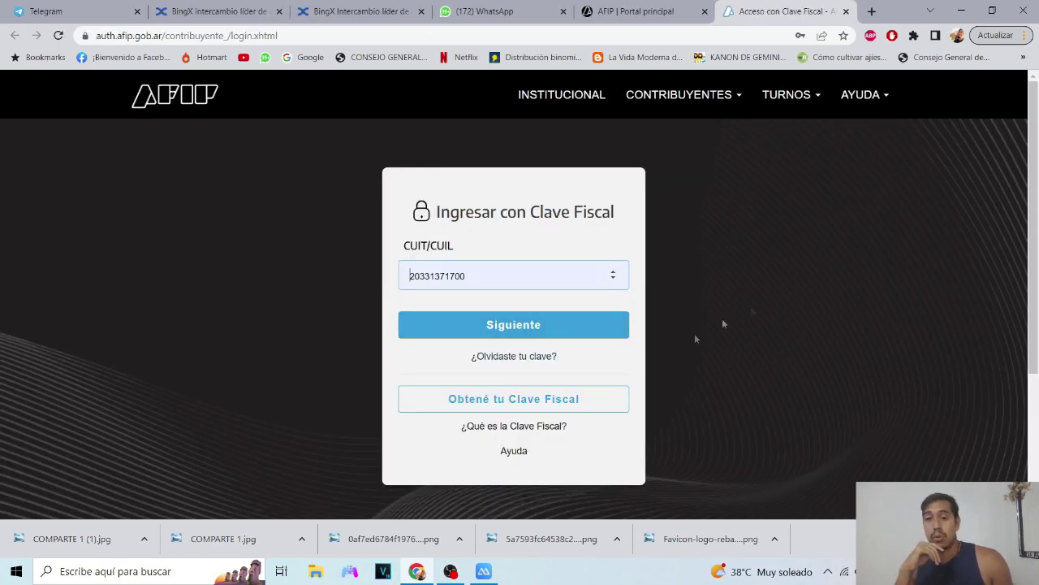
click(541, 325)
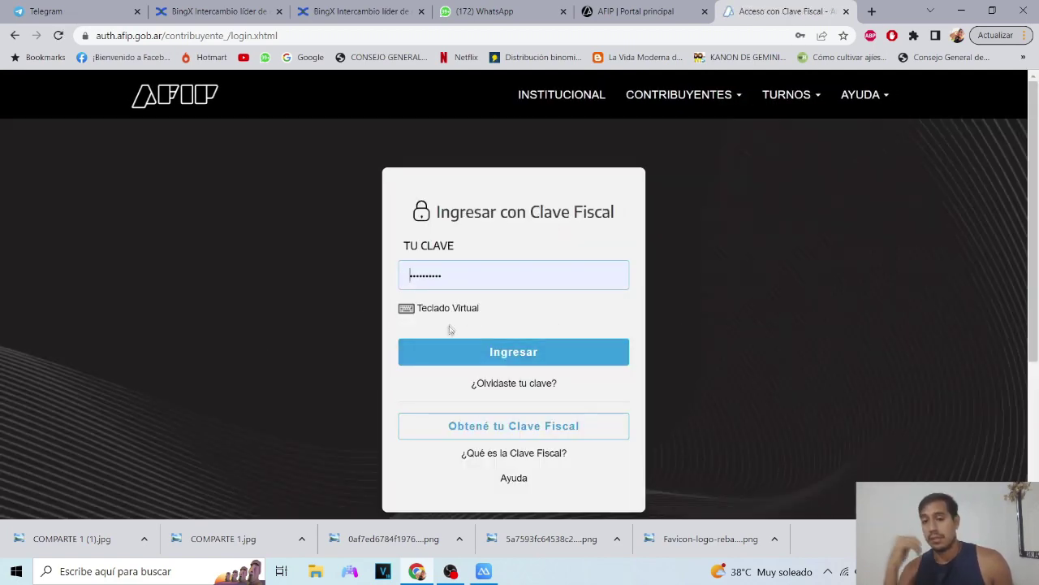
click(455, 351)
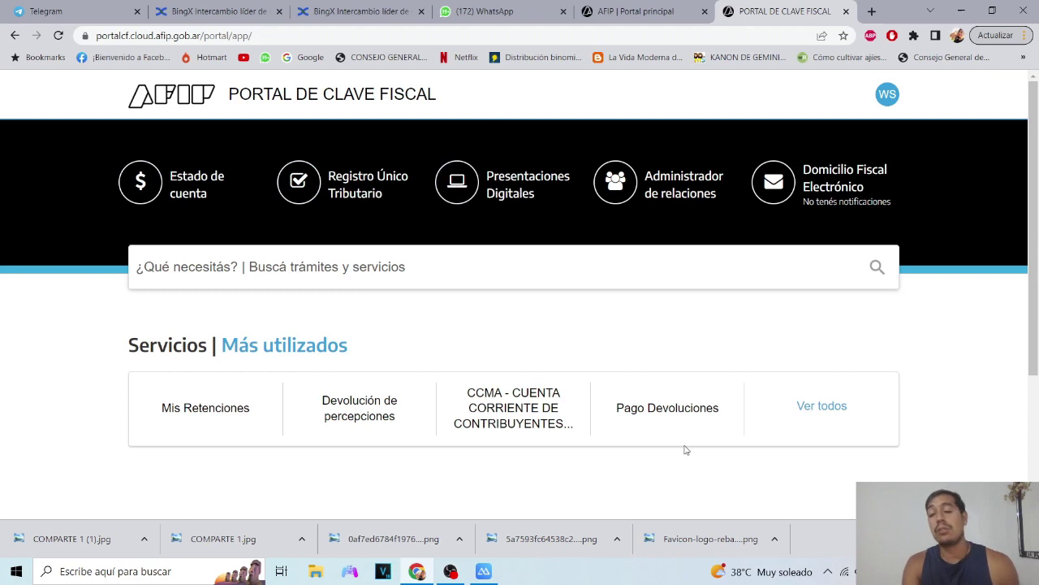
Search the portal's services for "percep" and open the Mis Retenciones service.
click(422, 263)
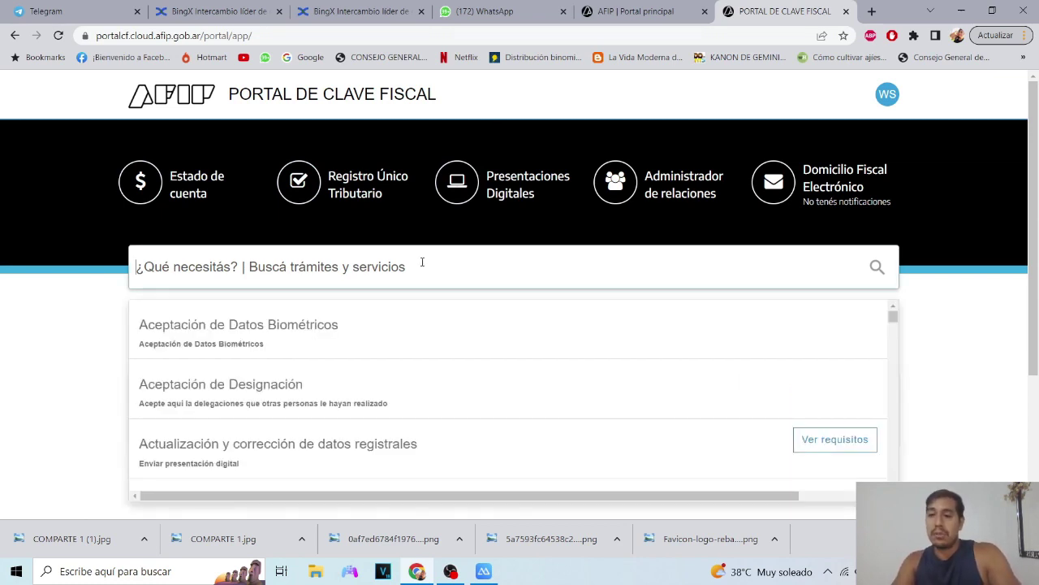
text(percep)
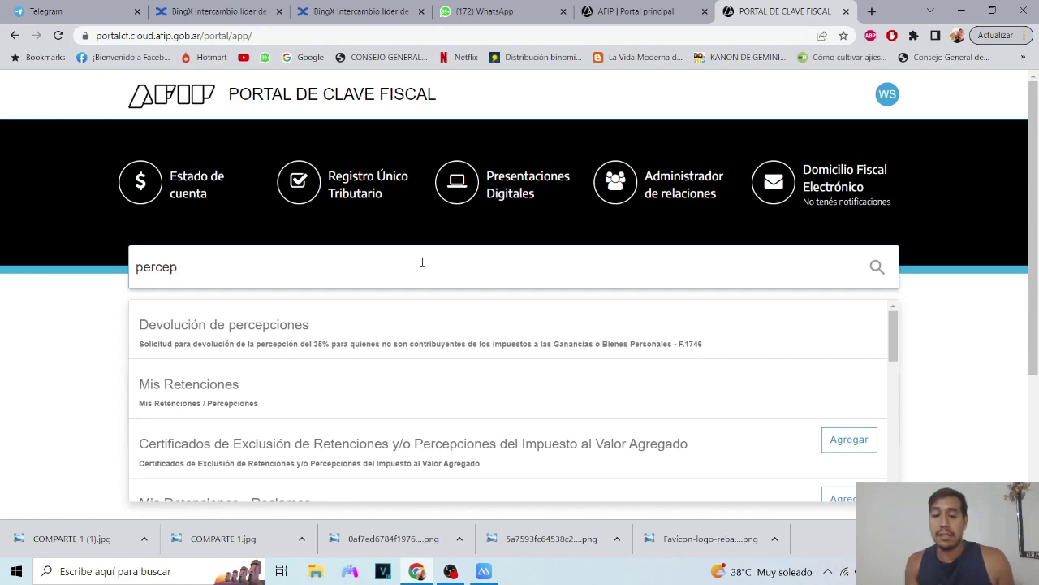
key(ctrl+plus)
key(ctrl+plus)
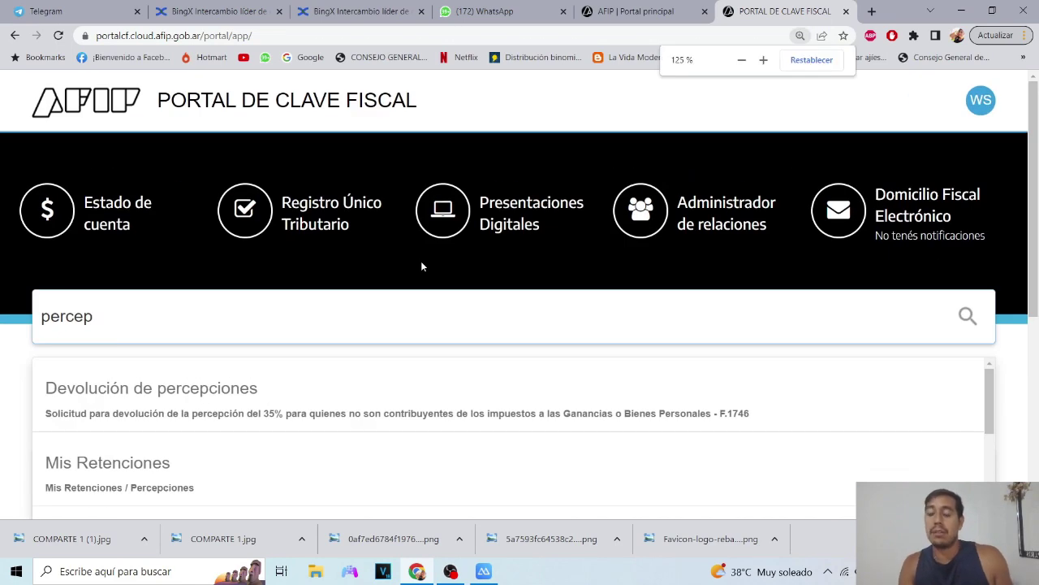
scroll(617, 308, down, 1)
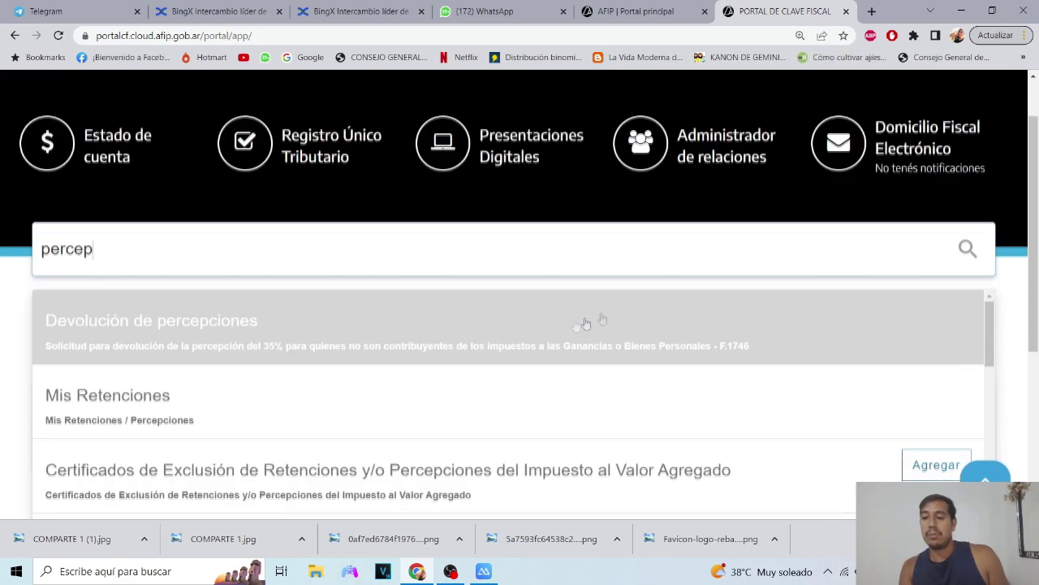
click(246, 410)
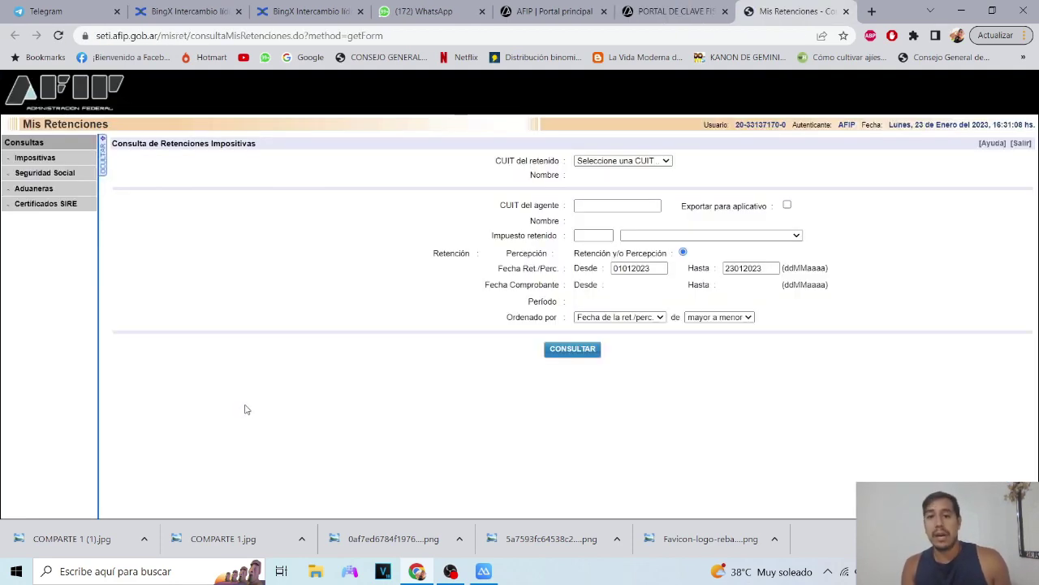
Choose the taxpayer's CUIT as CUIT del retenido and set the withheld tax to 217 - SICORE-IMPTO.A LAS GANANCIAS.
click(645, 161)
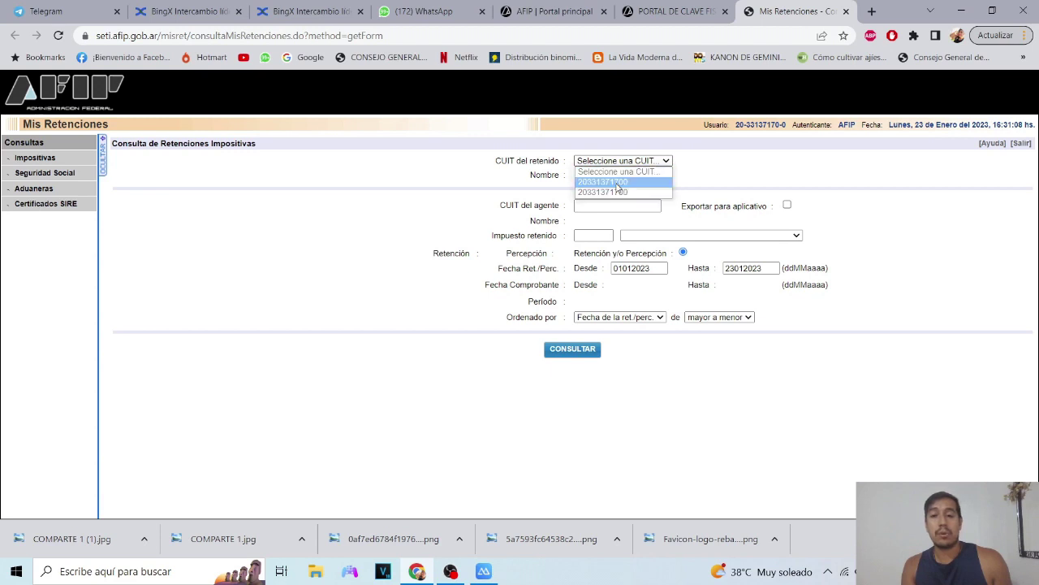
click(621, 184)
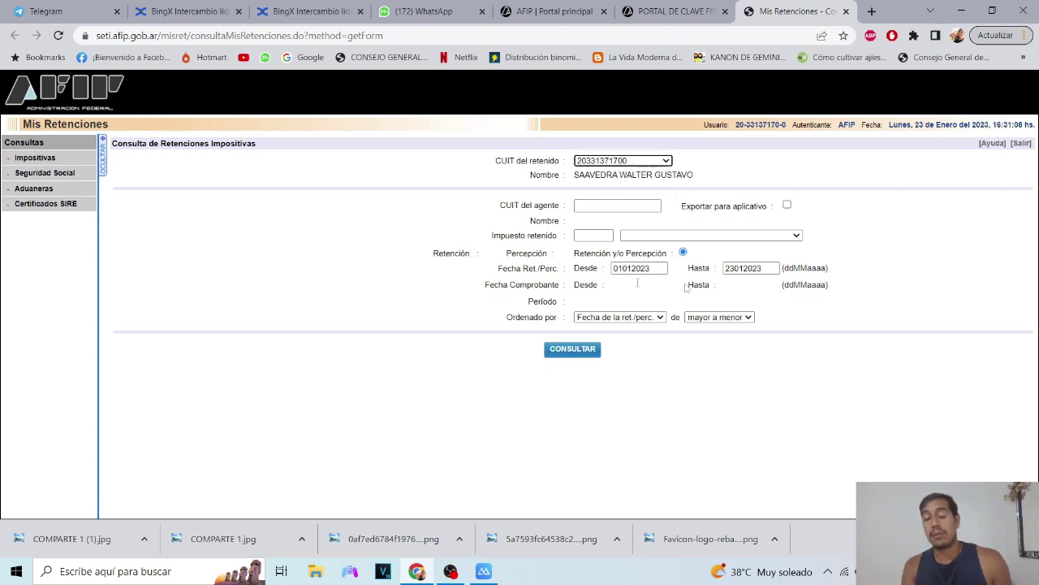
click(607, 236)
text(217)
click(711, 236)
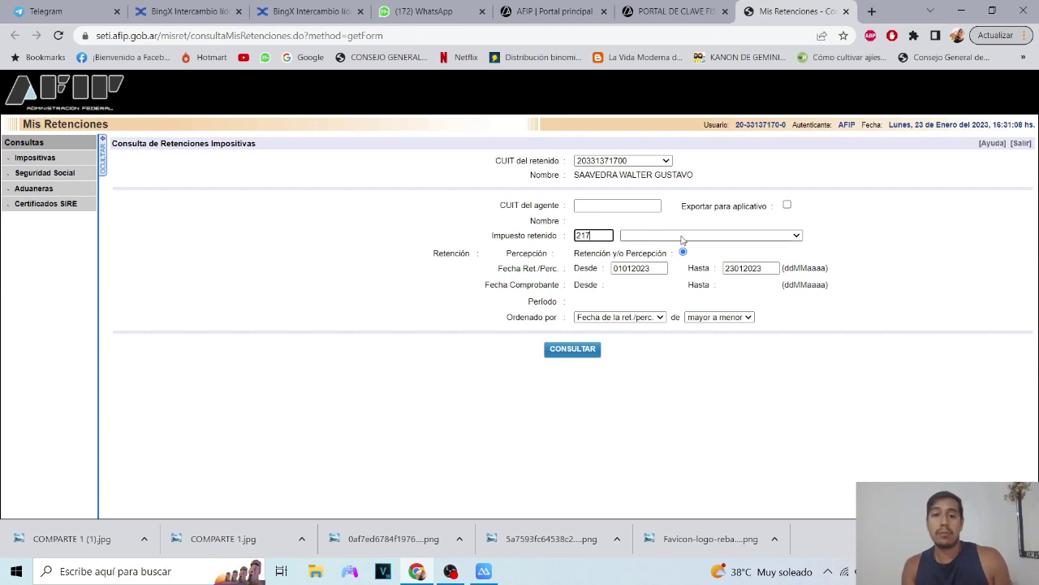
click(690, 284)
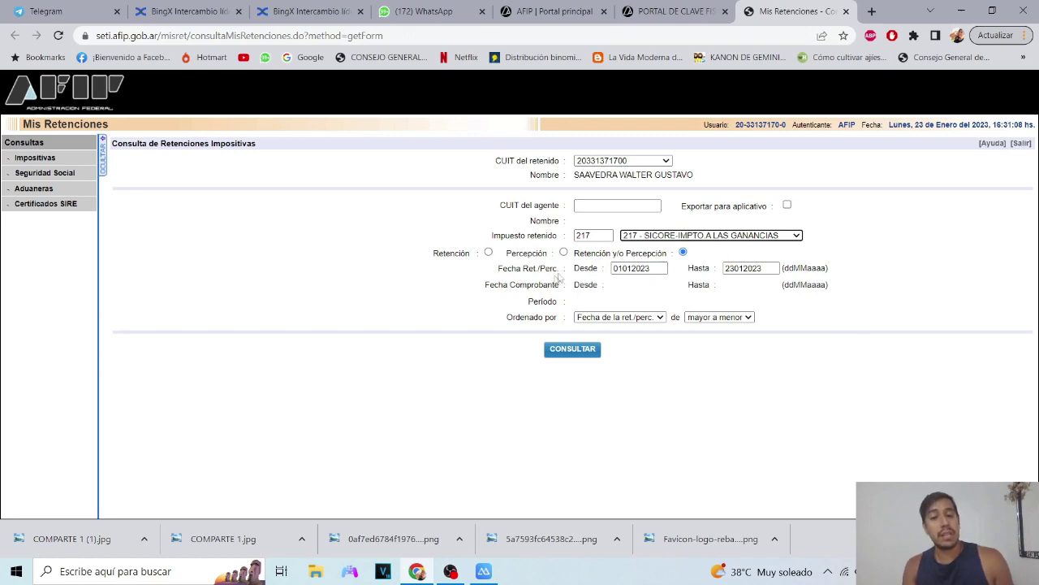
Set the start date of the Fecha Ret./Perc. range to 01012022 and run the withholdings query.
key(ctrl+plus)
key(ctrl+plus)
key(ctrl+plus)
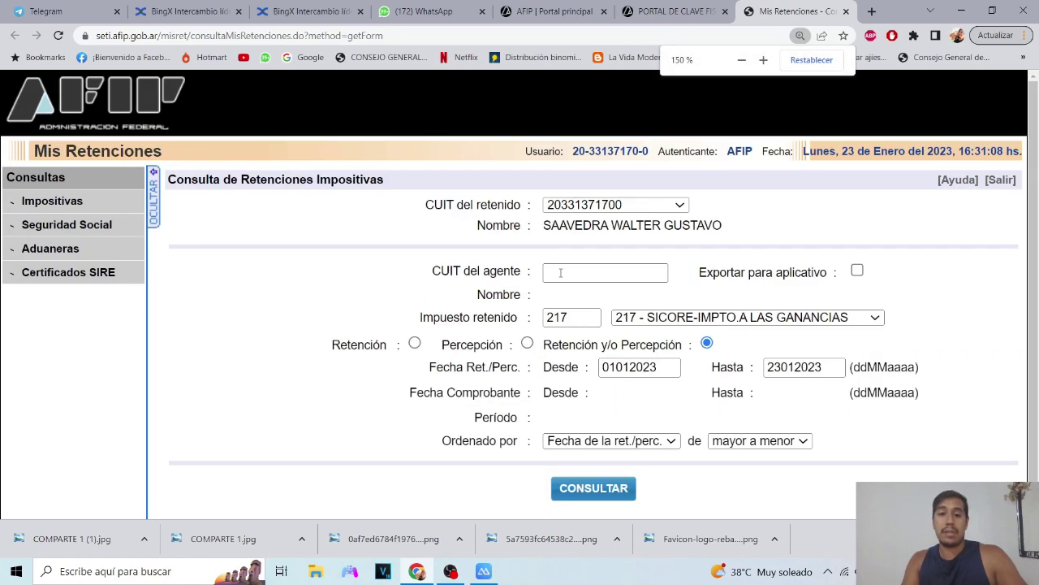
key(ctrl+plus)
scroll(1003, 256, down, 2)
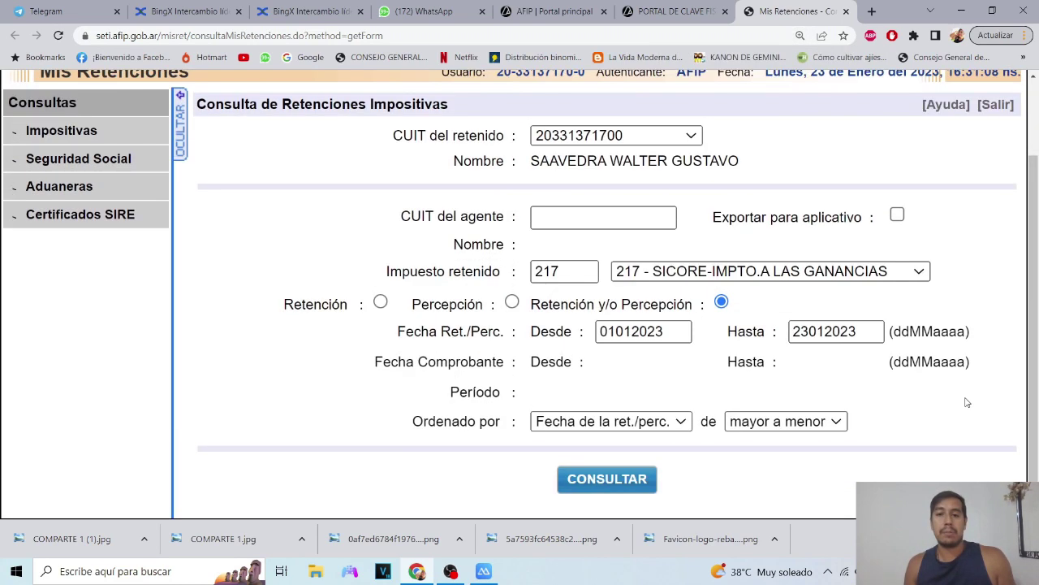
click(672, 333)
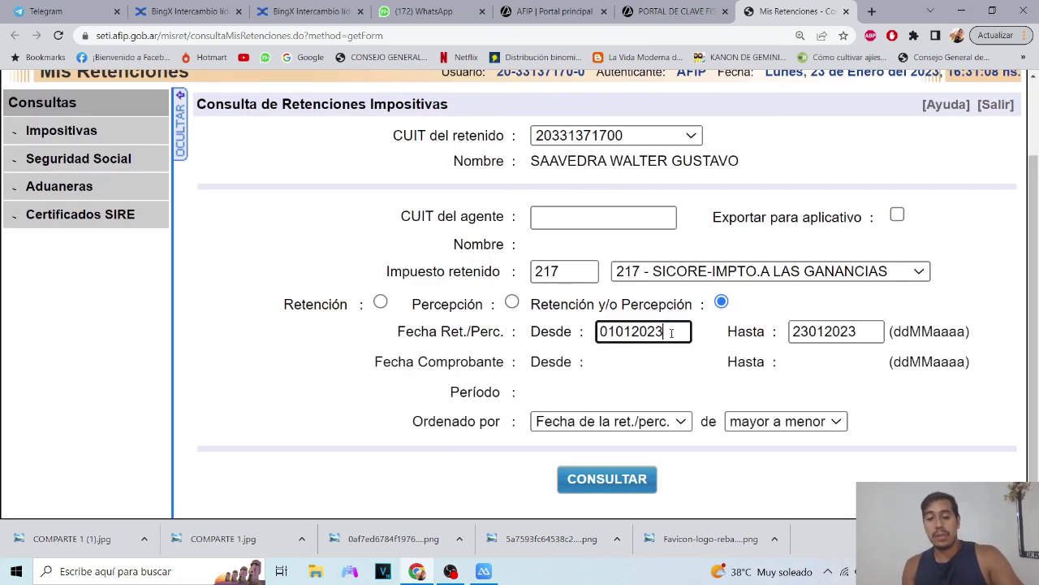
key(BackSpace)
text(2)
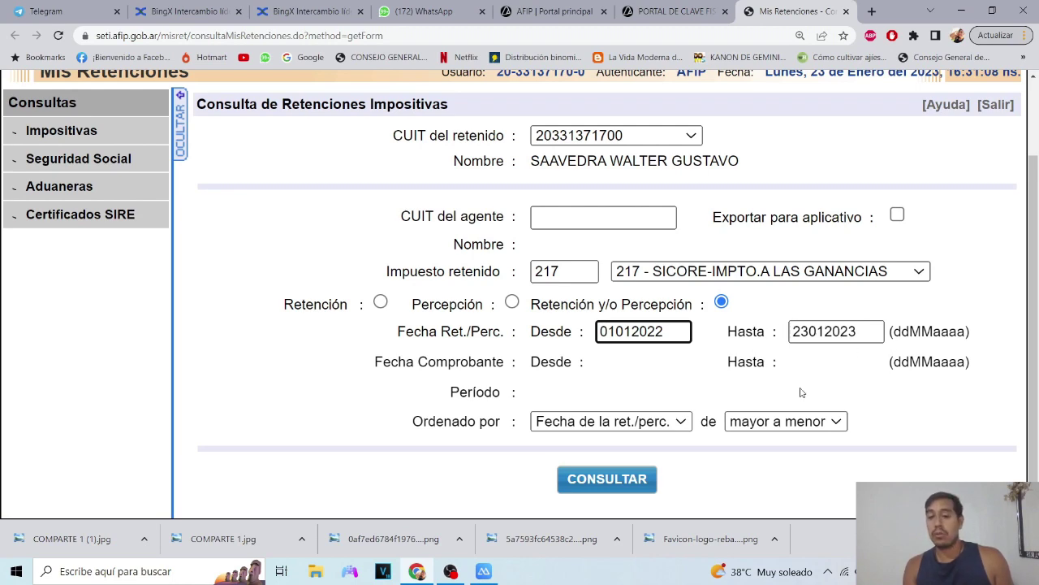
click(609, 479)
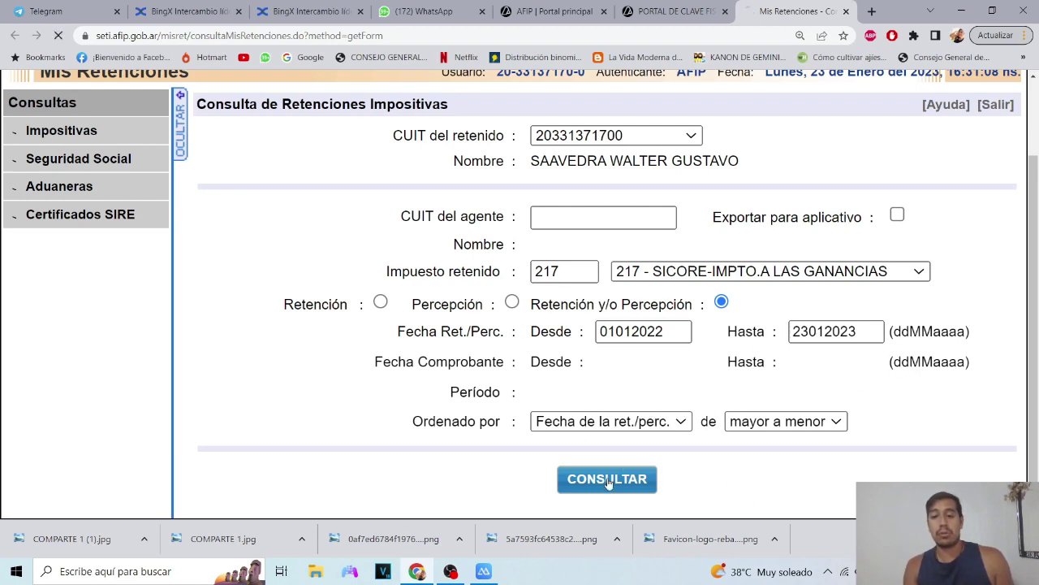
Review the dates and amounts of the listed perceptions and the overall total, and return to the query form.
scroll(974, 459, down, 5)
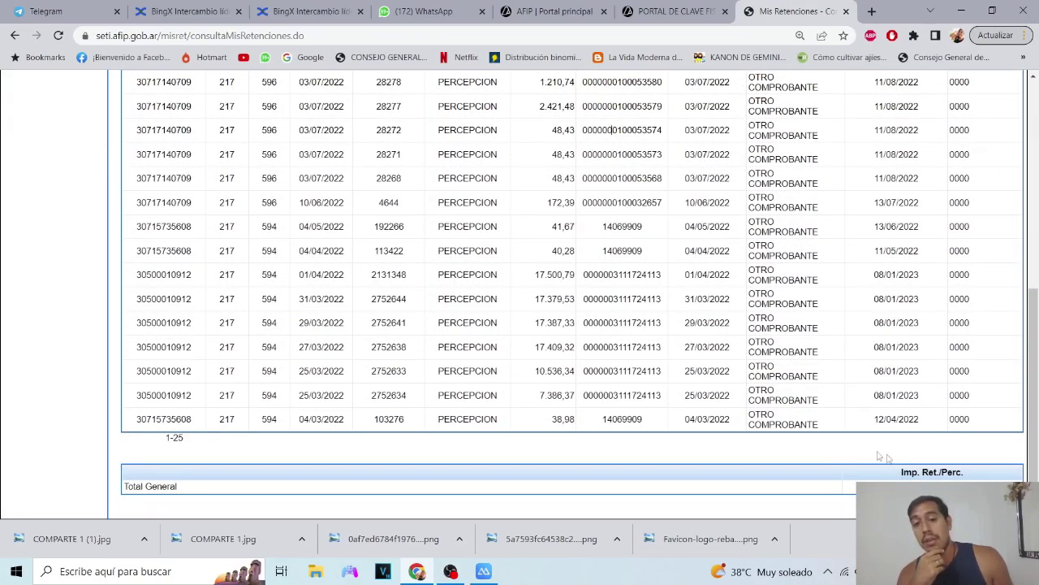
scroll(449, 427, up, 5)
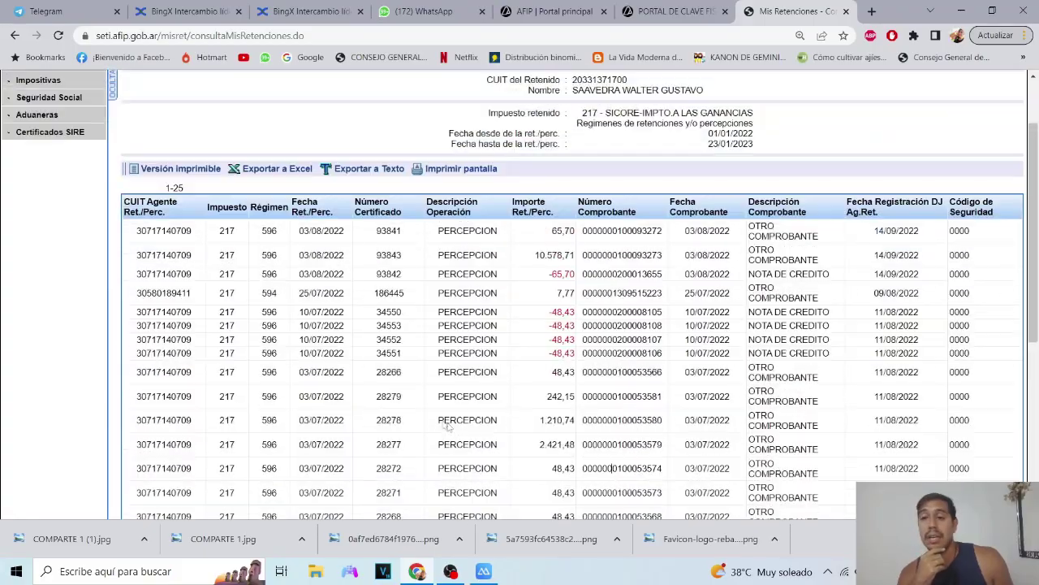
scroll(448, 426, down, 5)
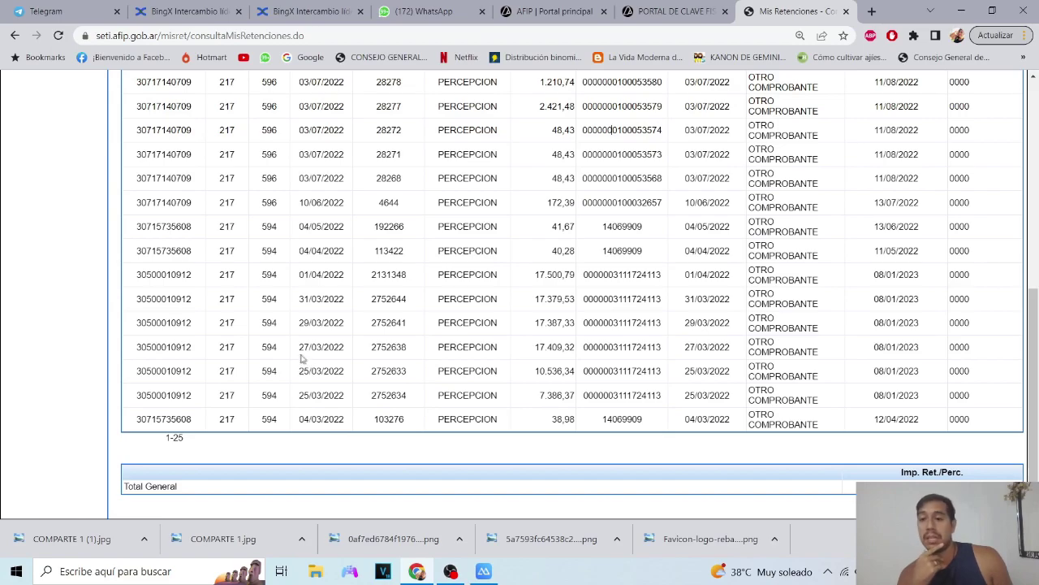
scroll(381, 339, up, 4)
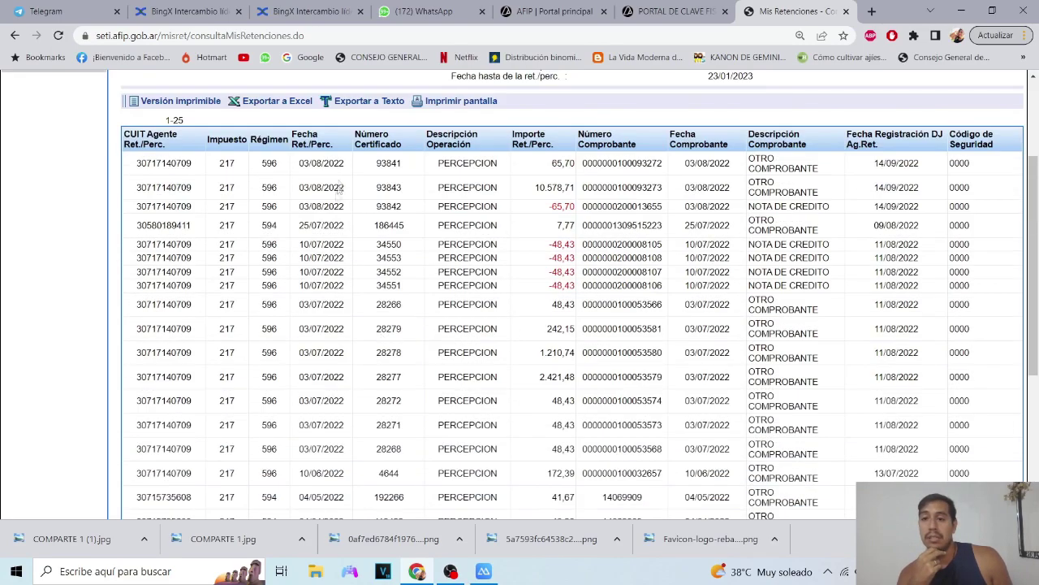
scroll(321, 324, up, 2)
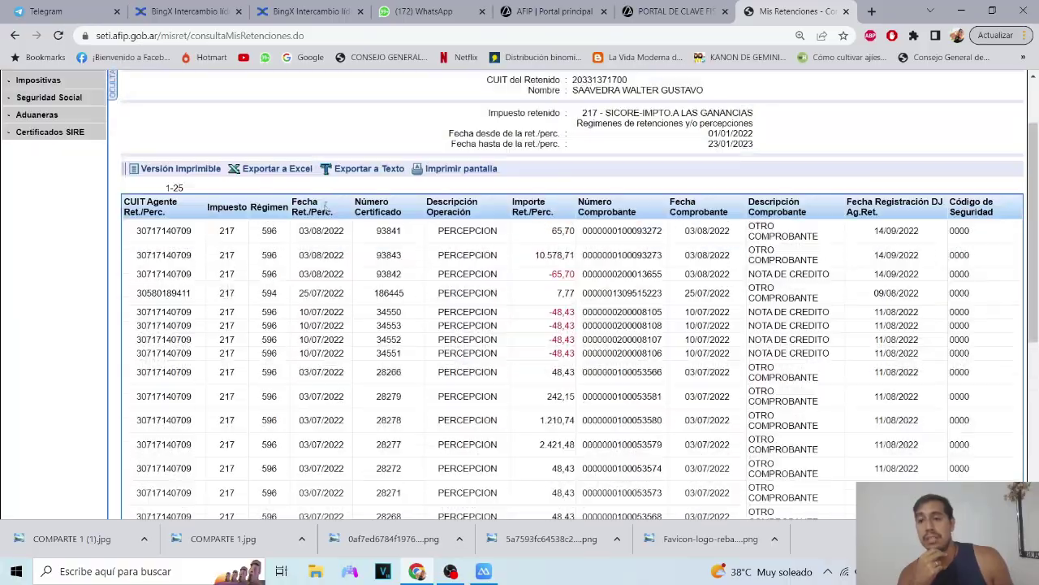
scroll(315, 365, down, 5)
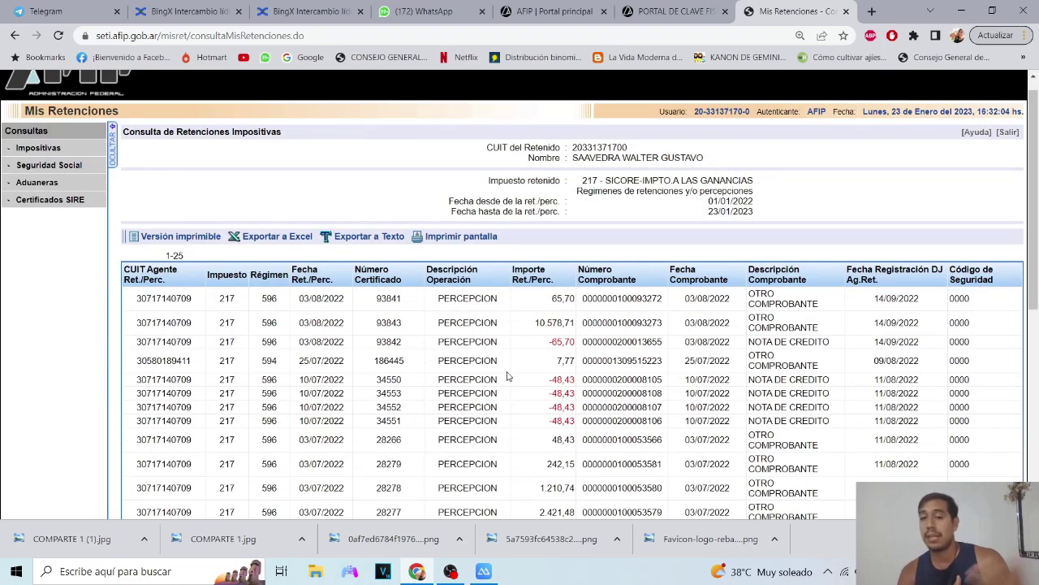
click(15, 35)
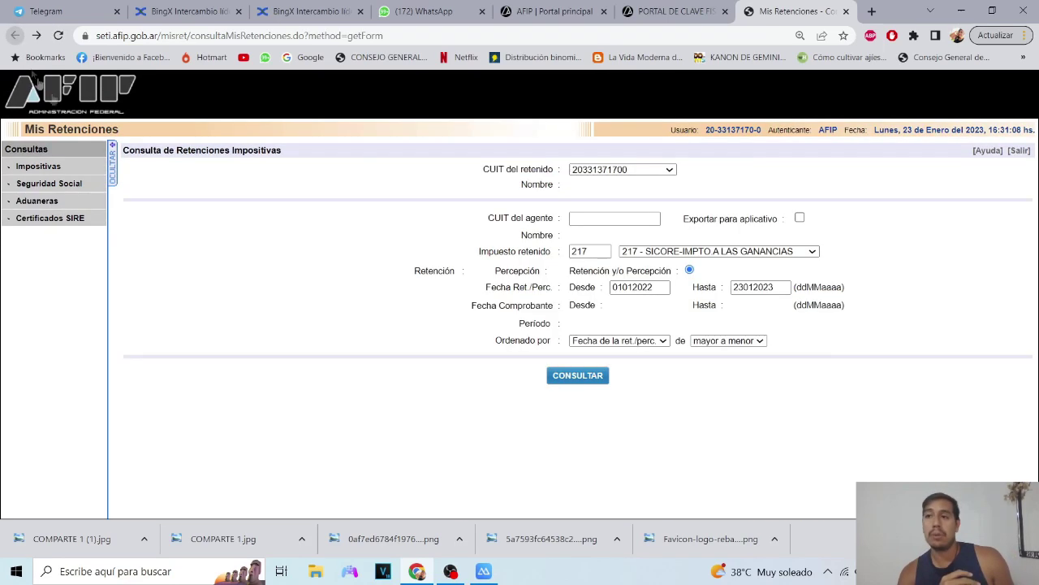
Try withheld tax 219 - SICORE-IMPTO.S/ BS PERSONALES and 939 - PERCEPCION IMPUESTO PAIS in the query form.
double_click(595, 251)
text(21)
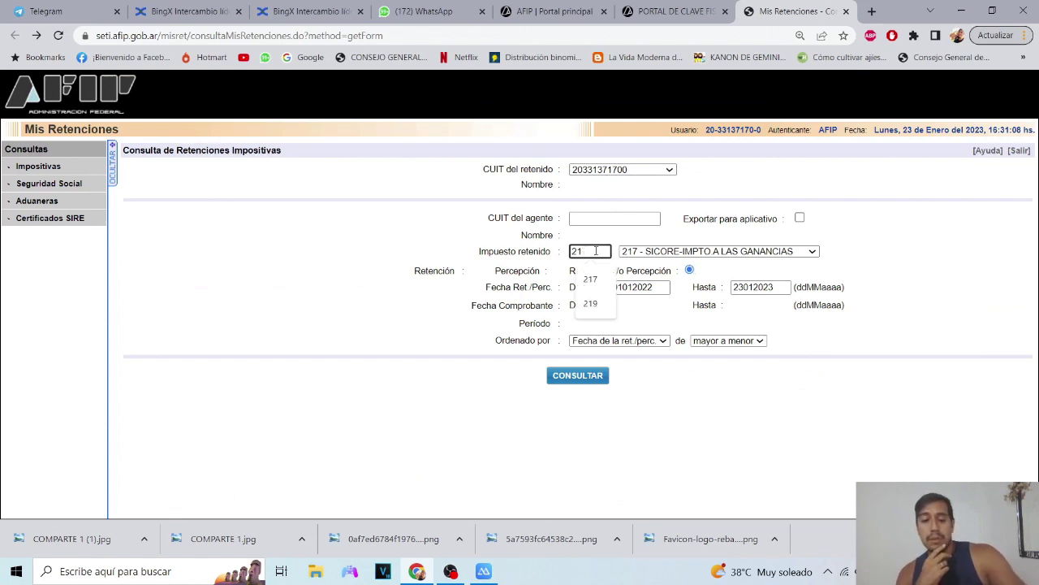
text(9)
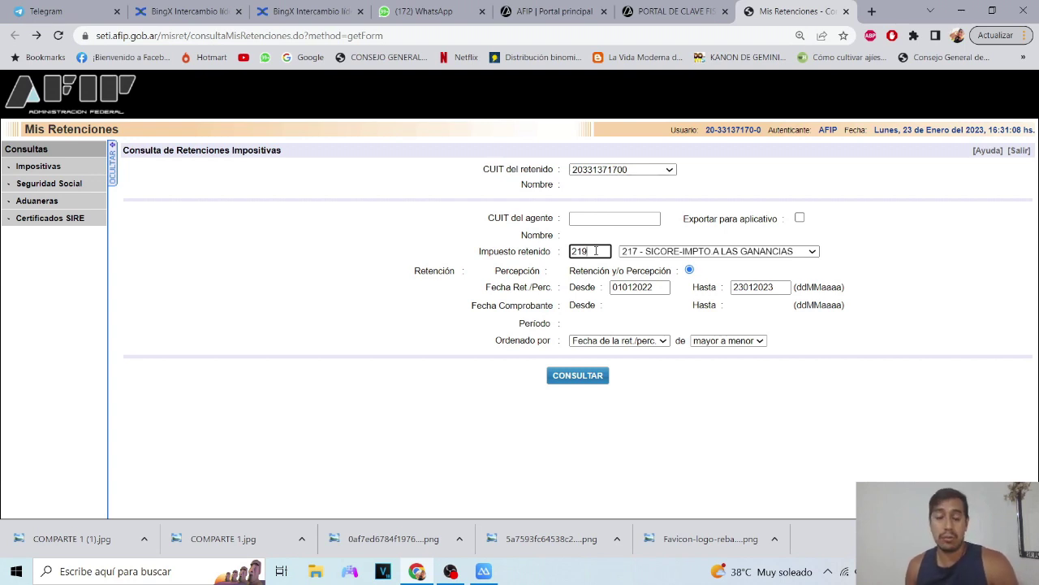
click(731, 251)
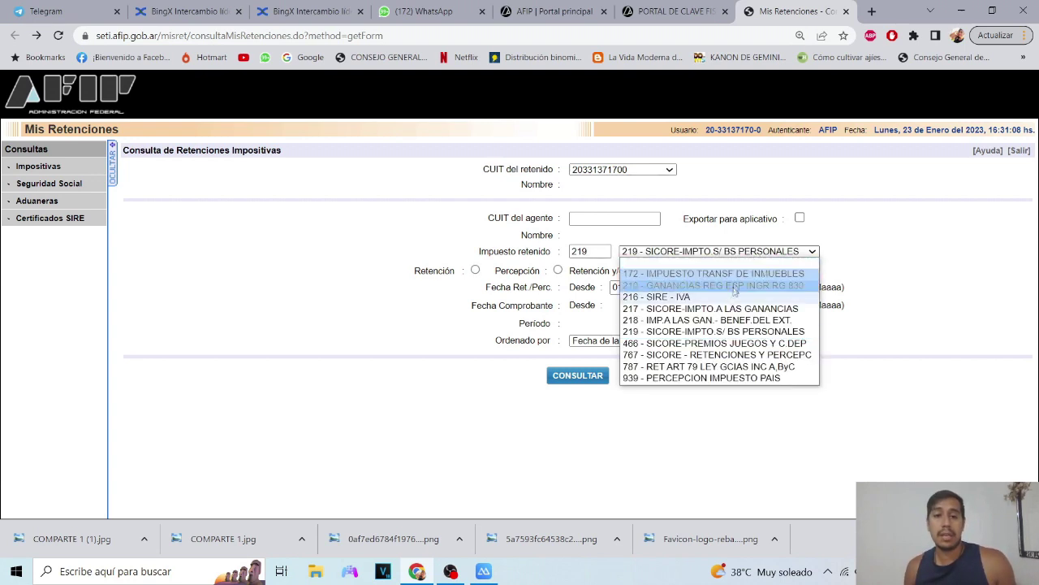
click(703, 378)
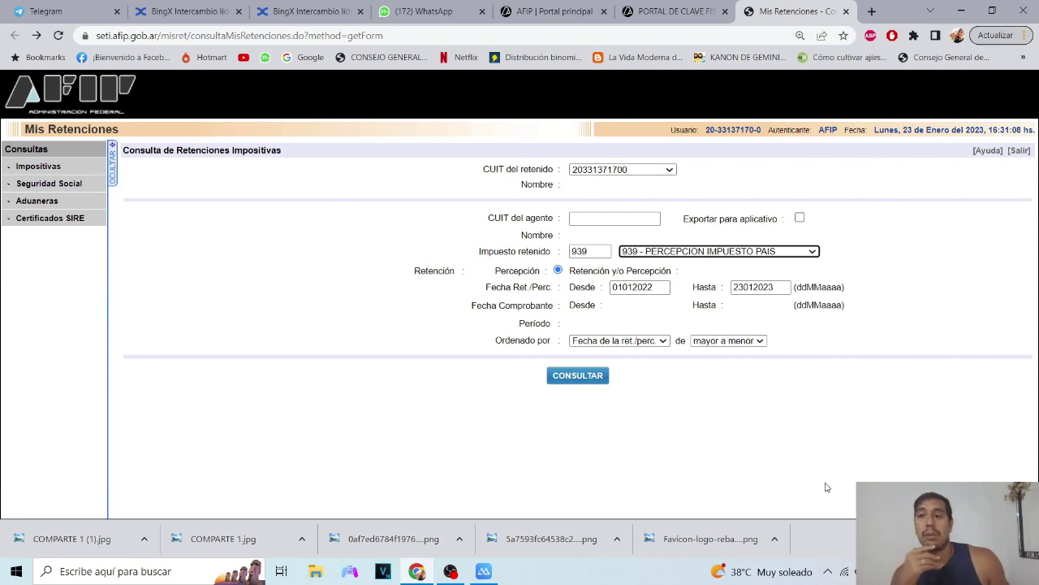
Query withheld tax 217 - SICORE-IMPTO.A LAS GANANCIAS with the start date set to 01012021.
double_click(590, 251)
key(BackSpace)
text(217)
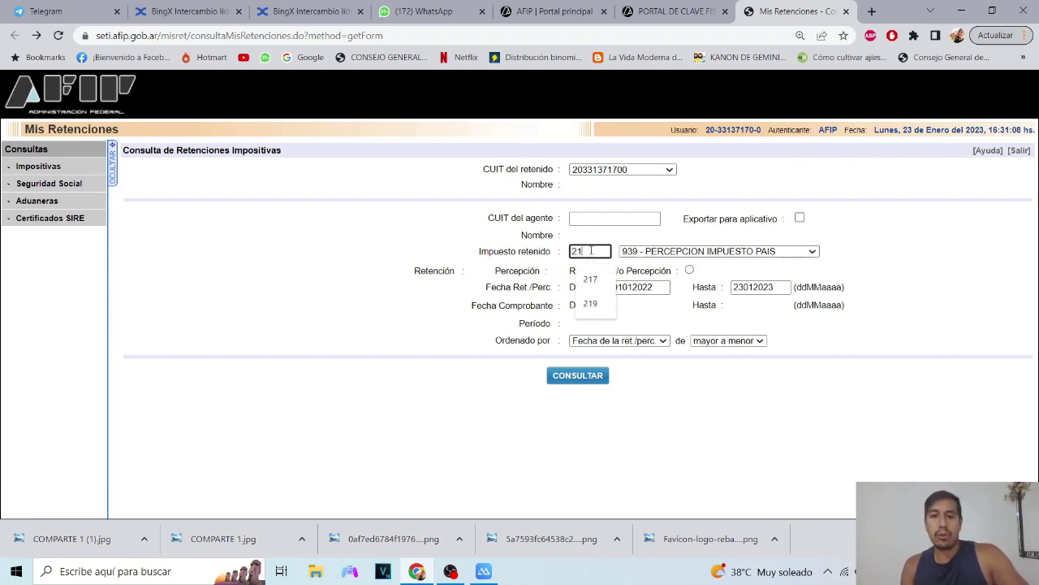
click(656, 253)
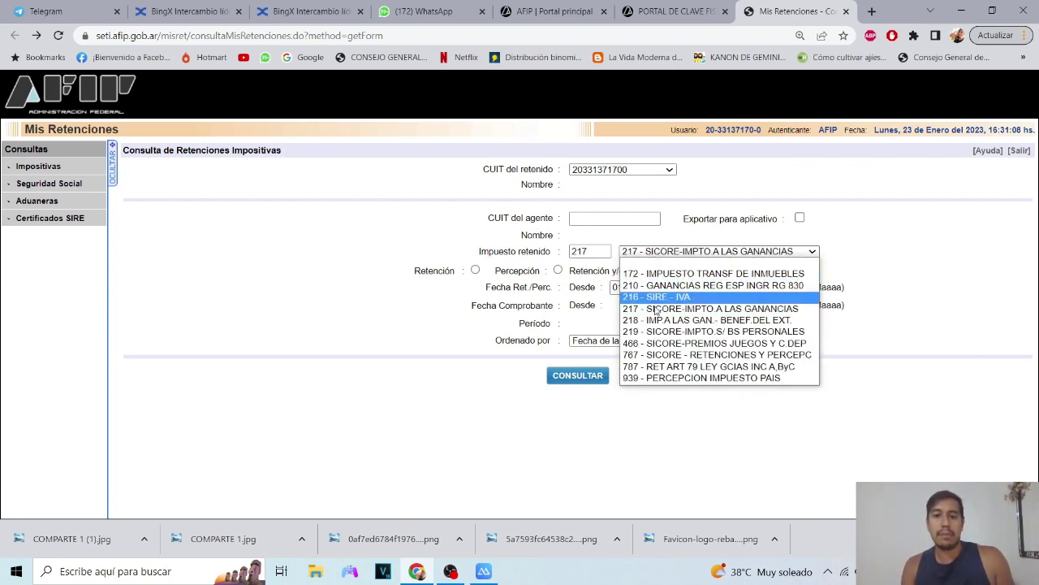
click(656, 309)
click(657, 288)
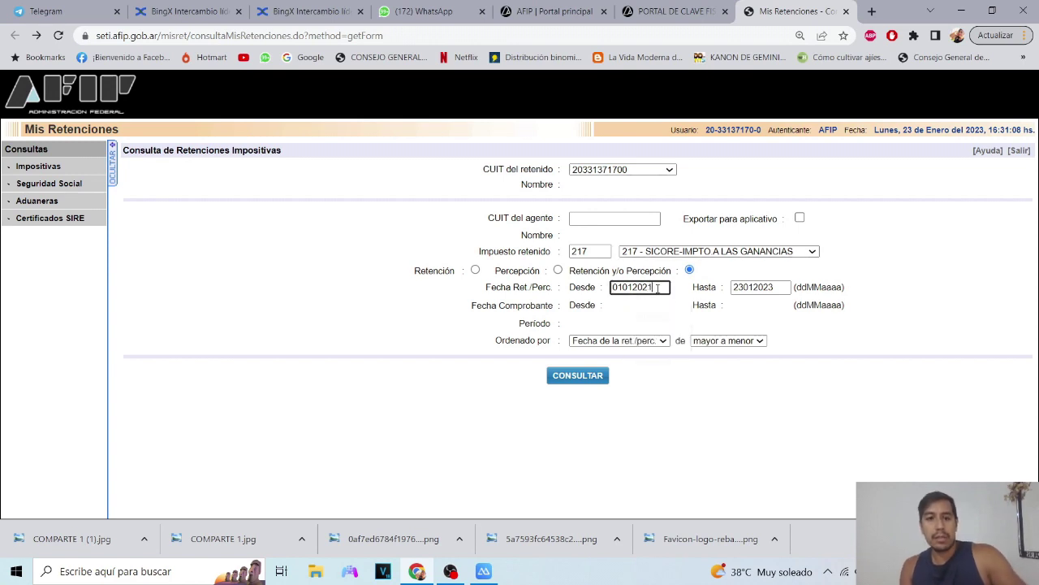
click(583, 377)
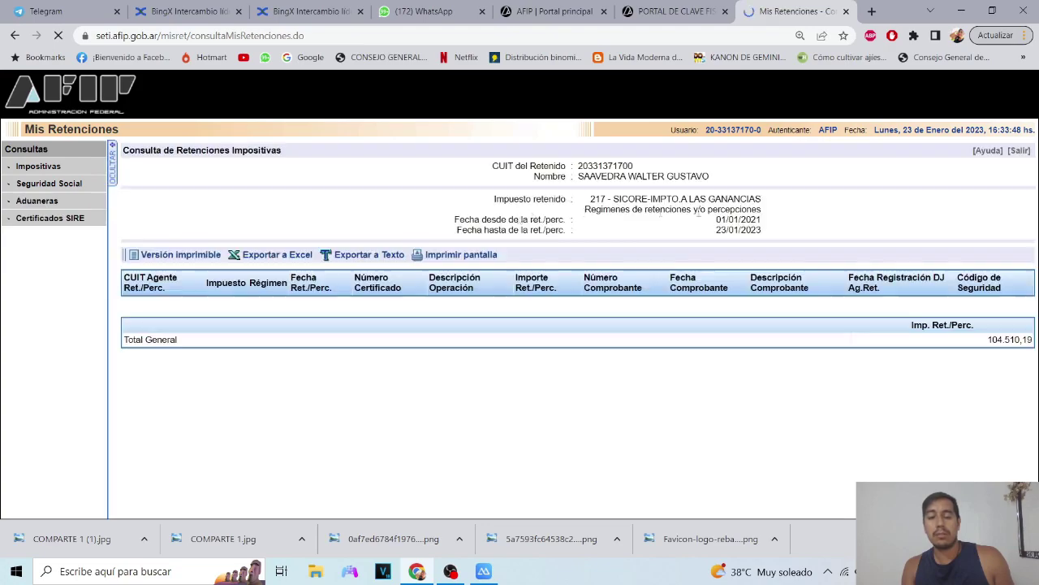
Review the perceptions listed since 2021 and return to the query form.
scroll(497, 277, down, 10)
scroll(497, 277, down, 2)
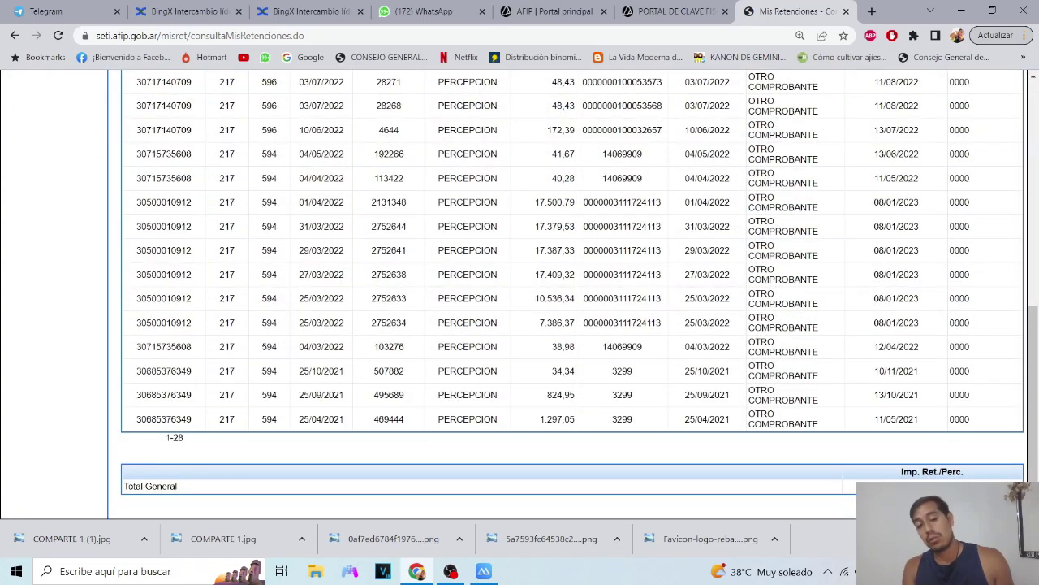
scroll(848, 451, up, 10)
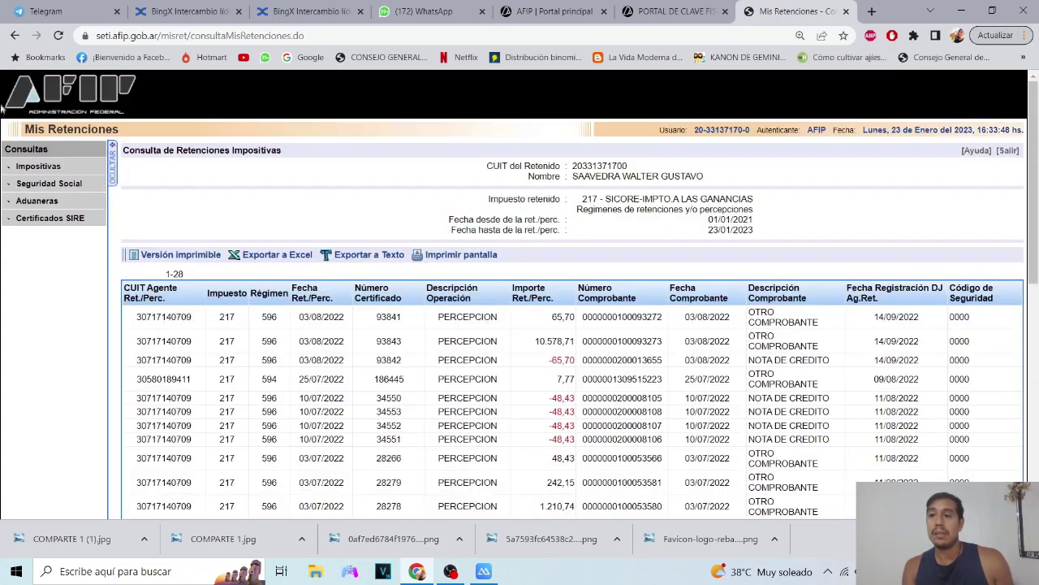
click(14, 37)
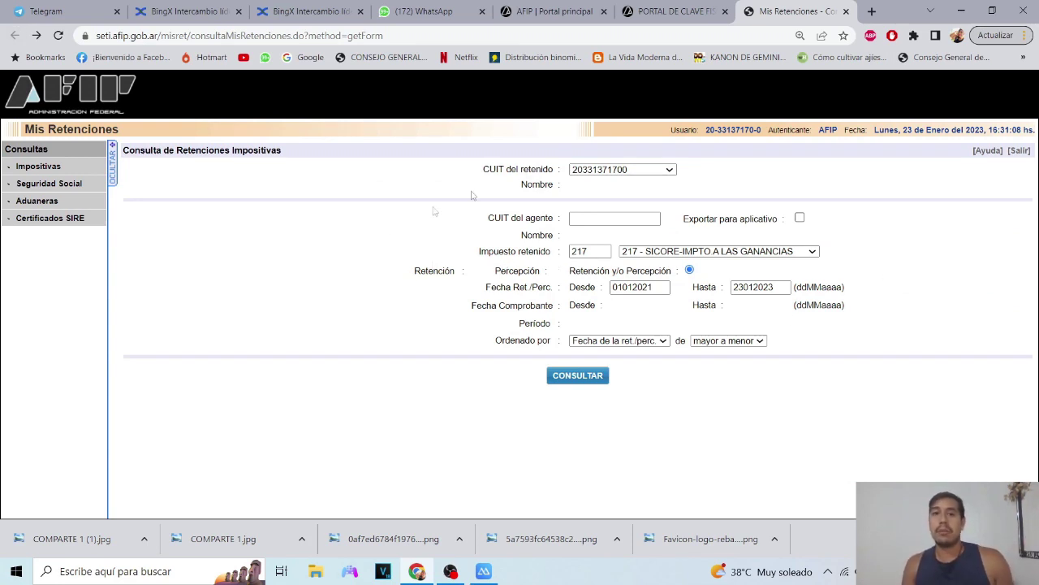
Switch to the Clave Fiscal portal, search its services for "cbu" and open the CBU declaration service.
click(671, 10)
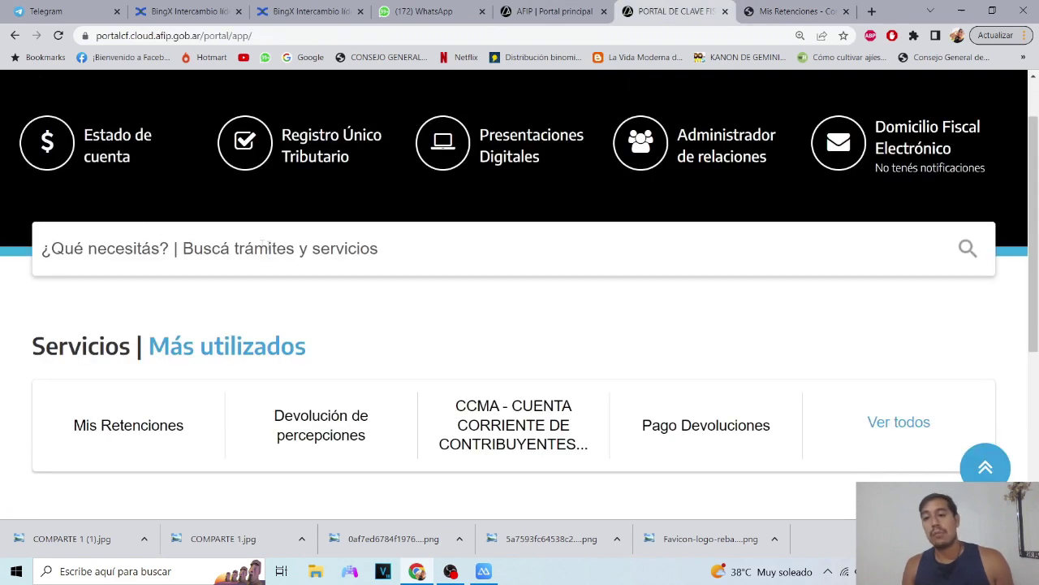
click(301, 248)
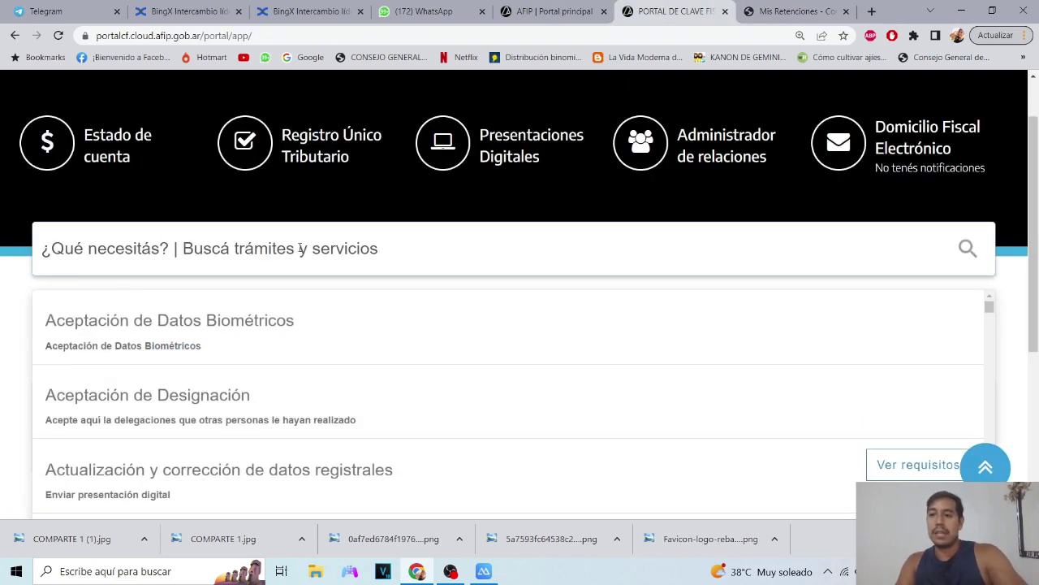
text(cbu)
click(97, 327)
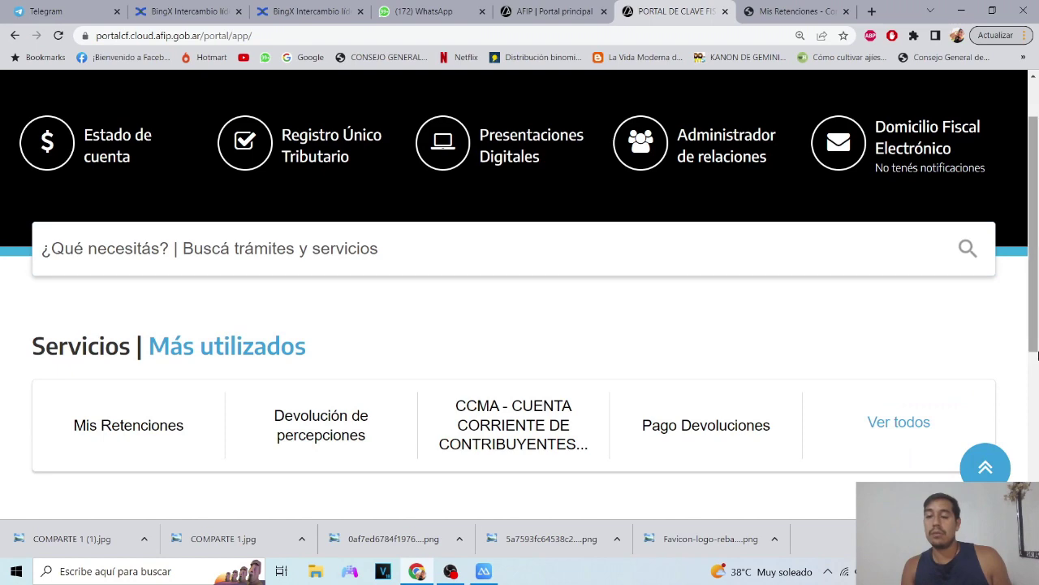
Register the taxpayer's own CBU bank account number for Devoluciones and review the resulting entry in the own-CBU list.
click(893, 366)
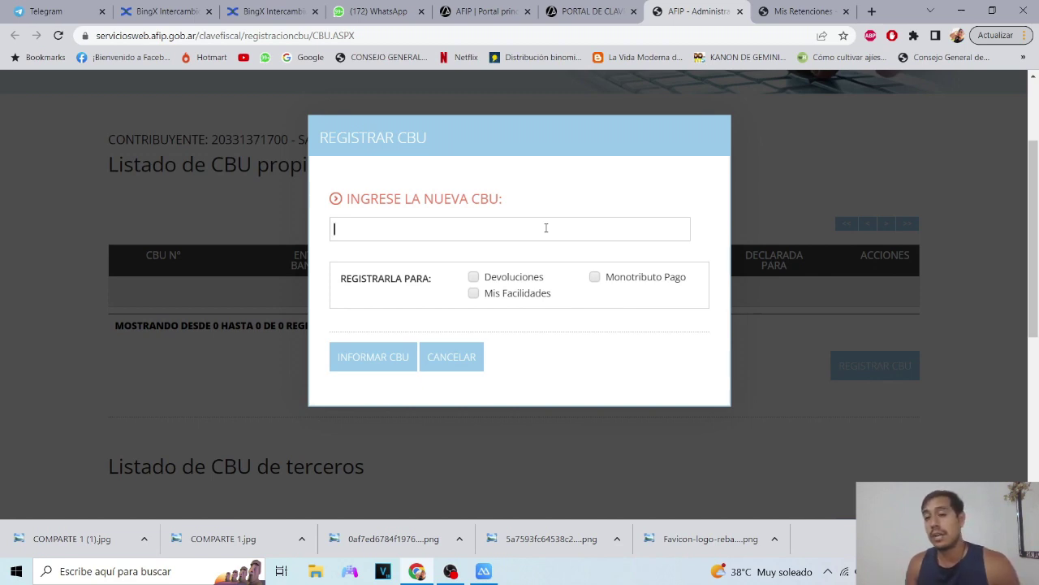
key(ctrl+v)
click(518, 278)
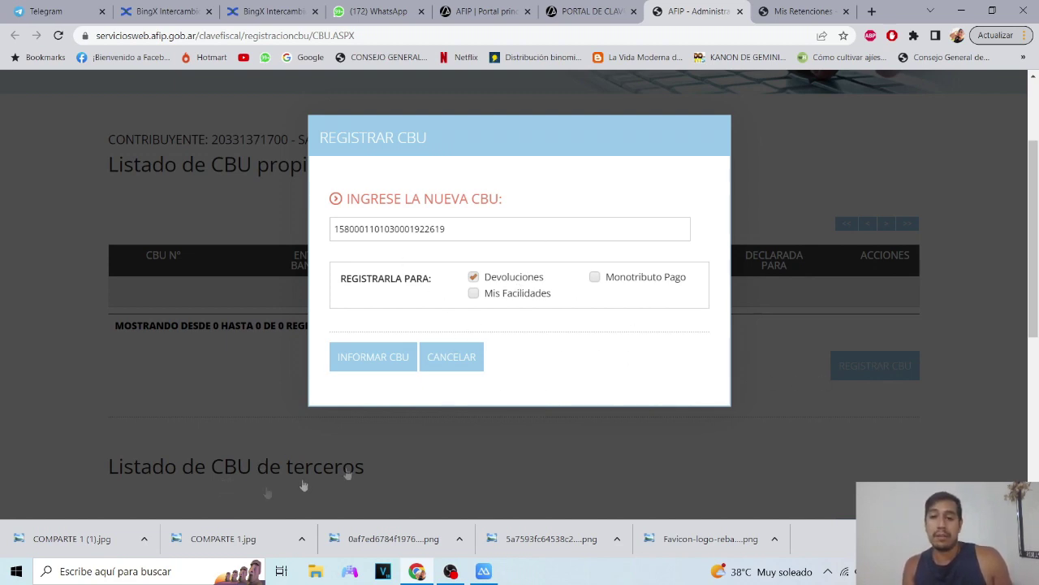
click(387, 364)
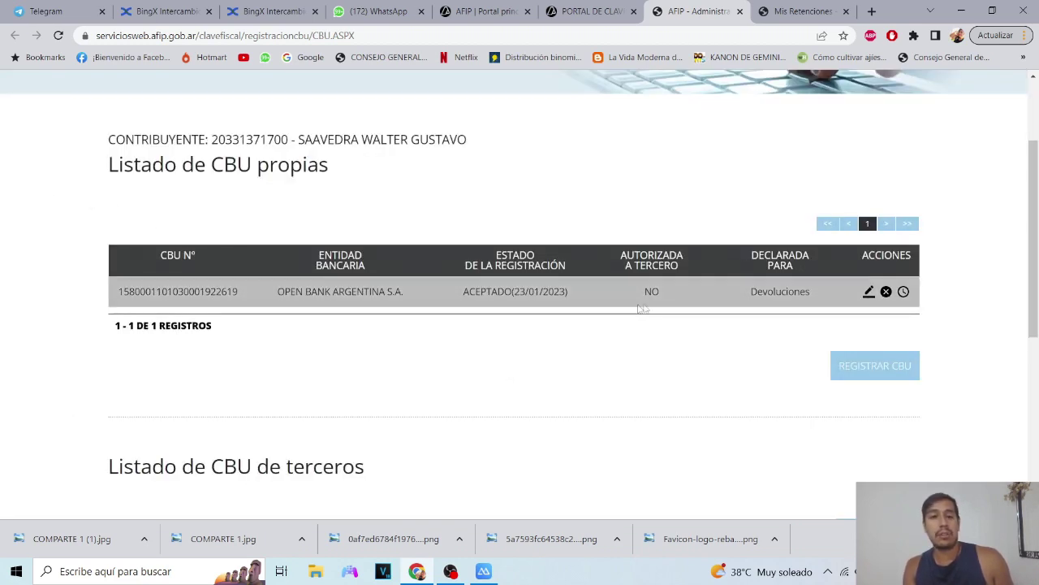
scroll(681, 412, up, 1)
scroll(681, 411, up, 2)
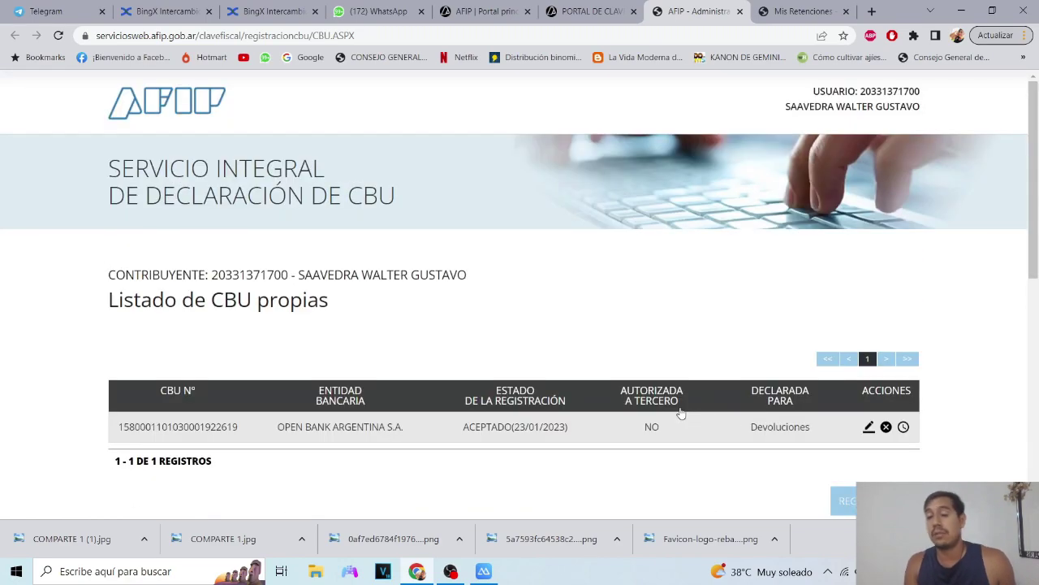
scroll(682, 412, down, 3)
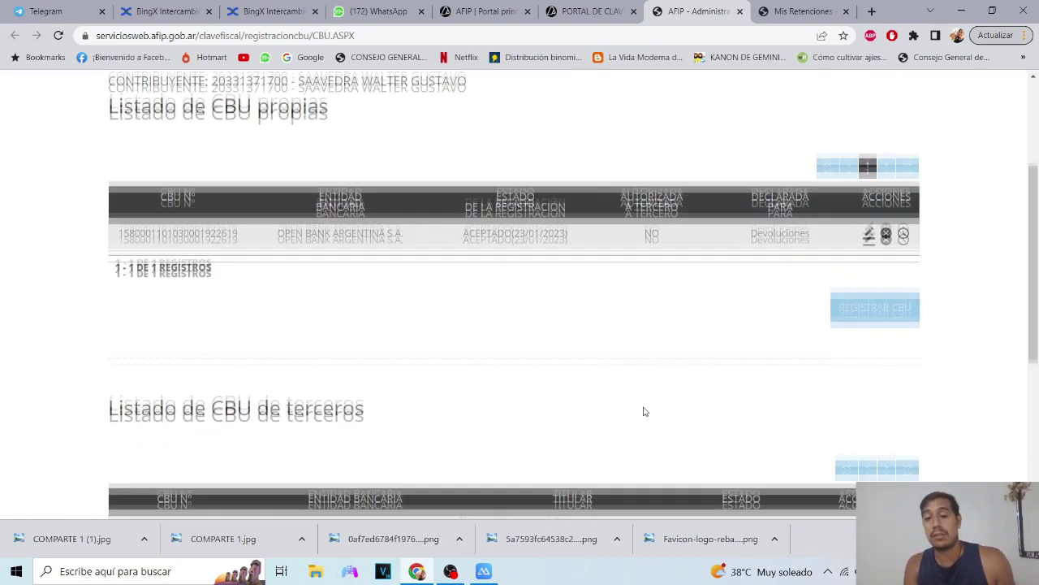
scroll(644, 411, up, 2)
scroll(644, 412, down, 2)
scroll(644, 412, up, 3)
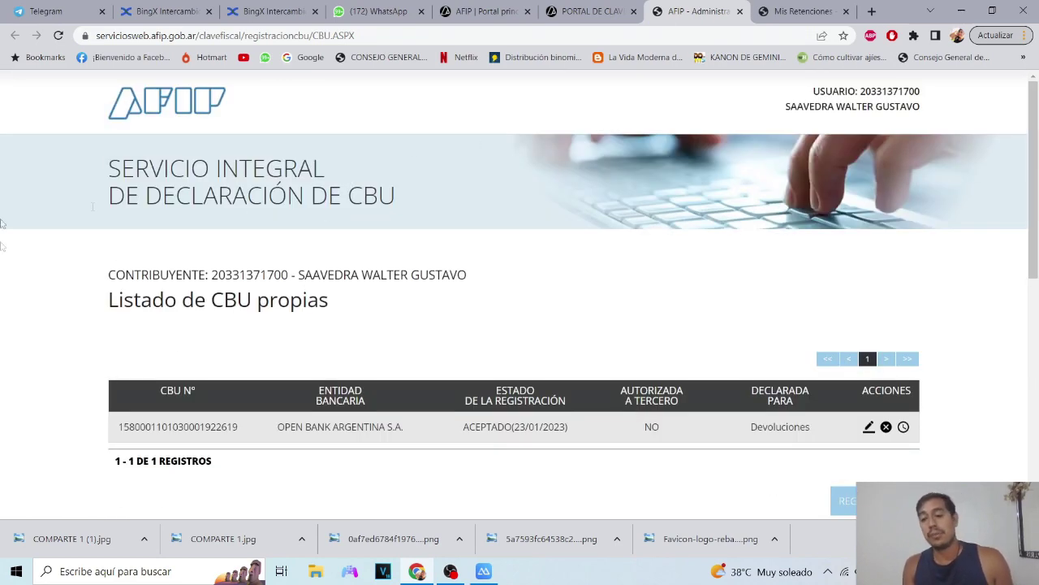
Return to the Clave Fiscal portal, search for "devolucion" and open the Devolución de percepciones service.
click(583, 8)
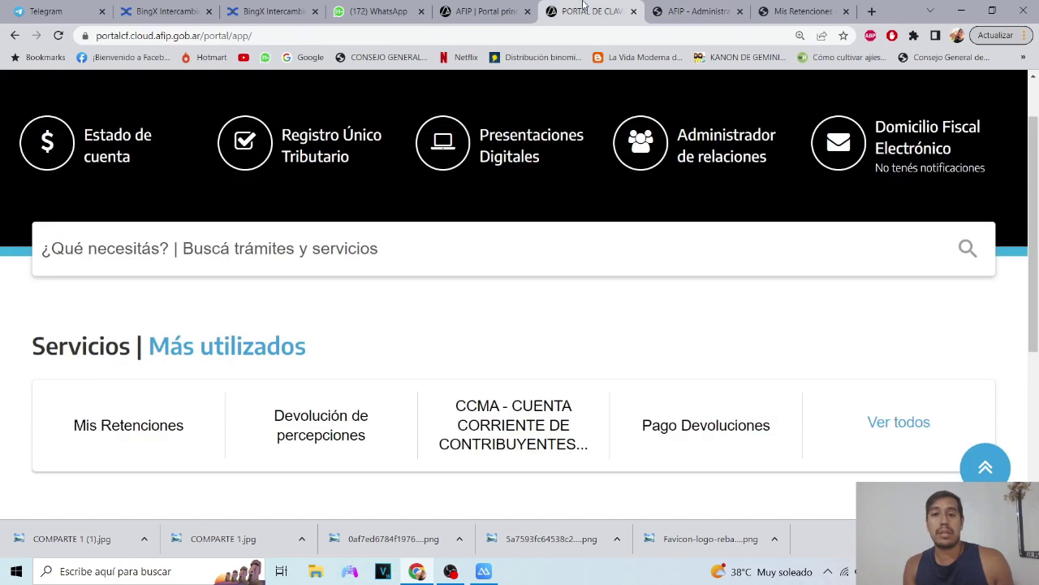
click(276, 251)
scroll(274, 336, up, 1)
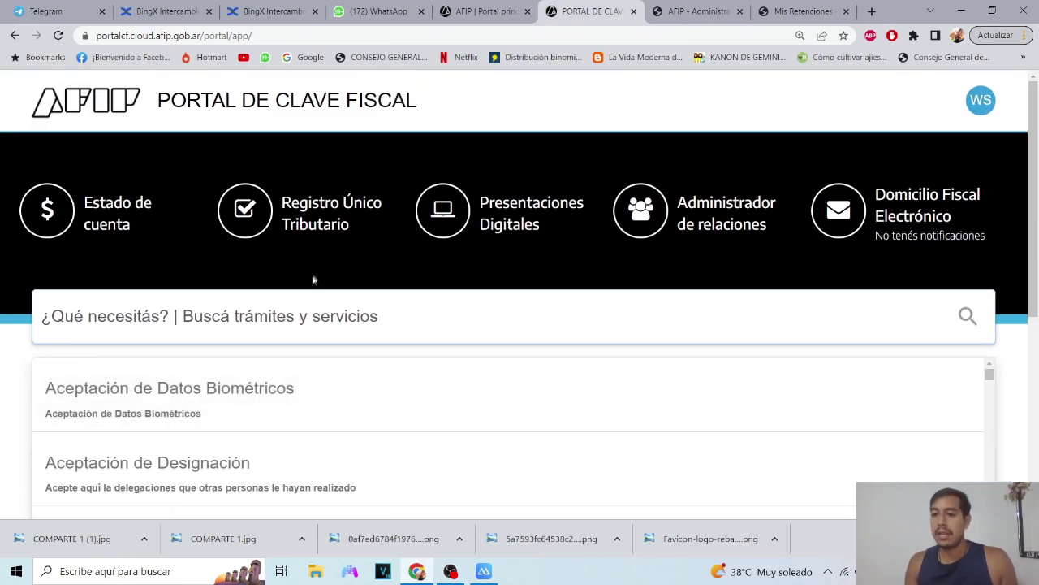
text(devolucion)
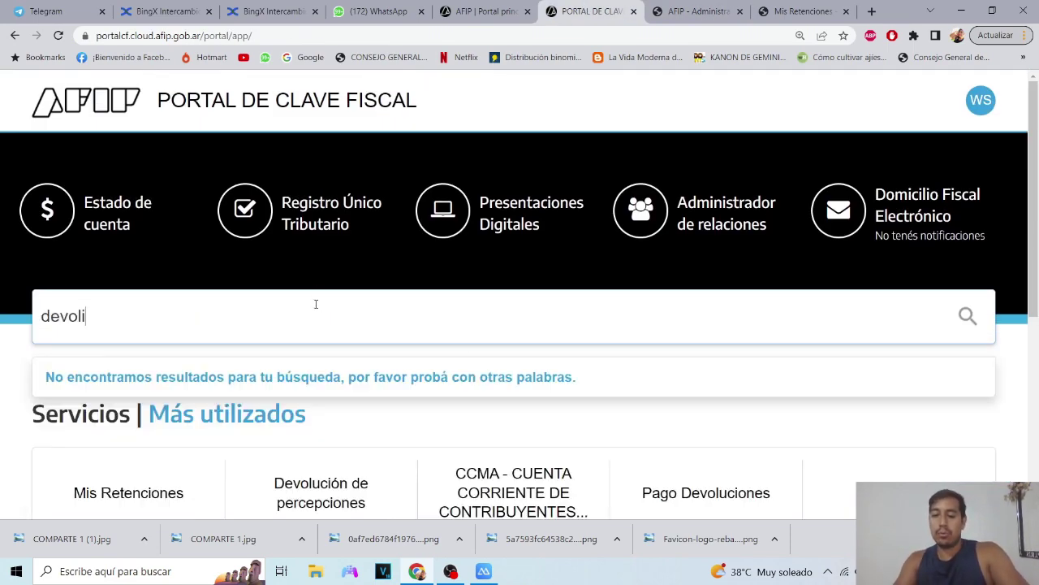
scroll(273, 347, down, 2)
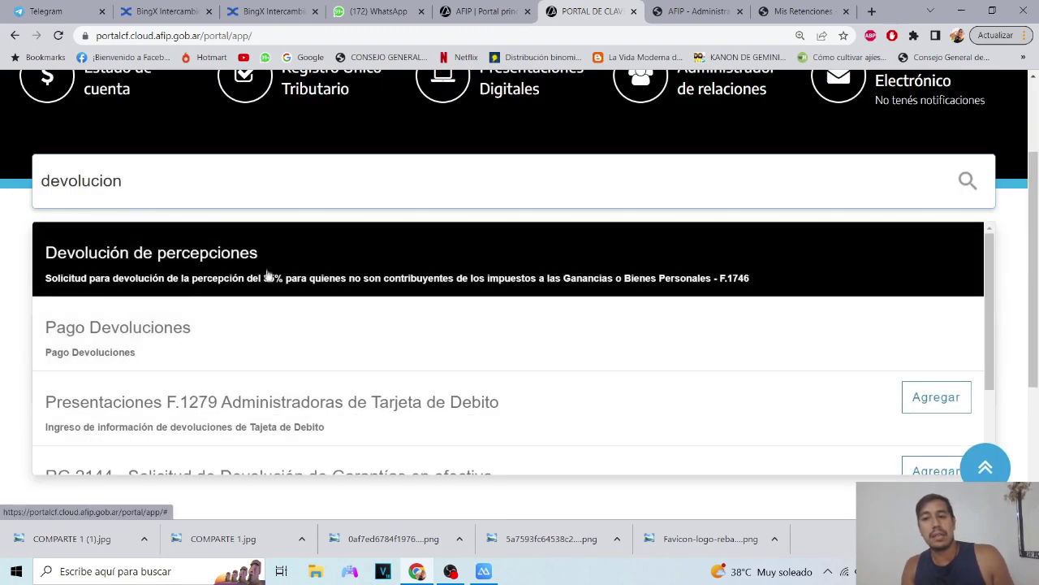
click(343, 273)
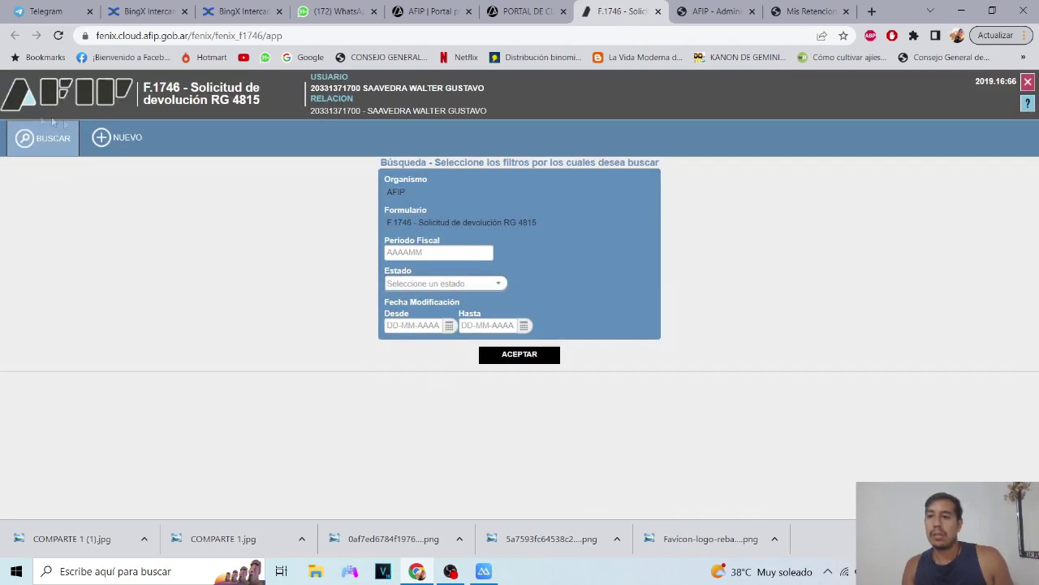
Start a new F.1746 refund form and run the Mis Retenciones query again to check the perception dates.
click(118, 138)
click(430, 262)
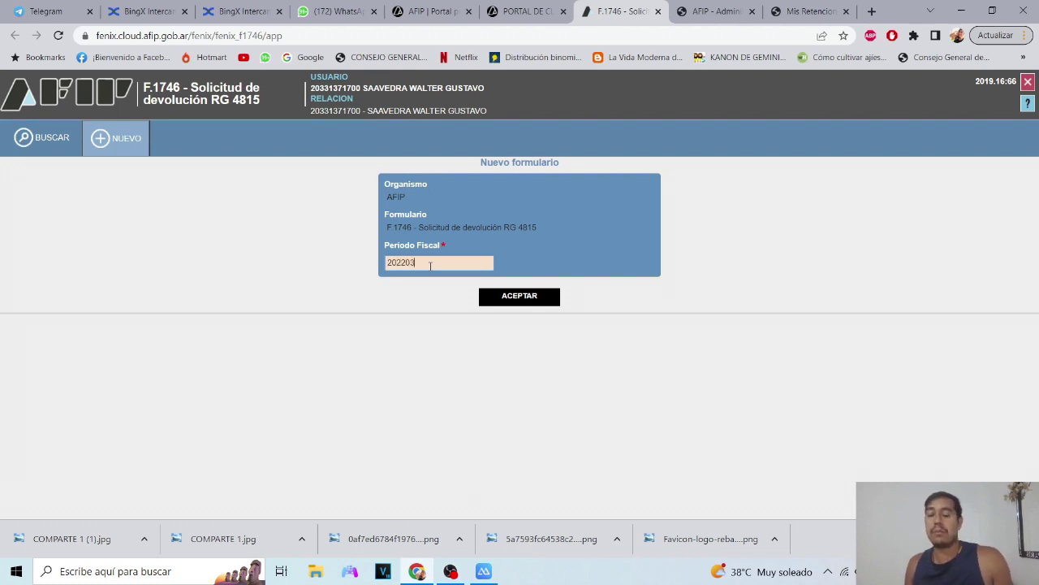
click(730, 8)
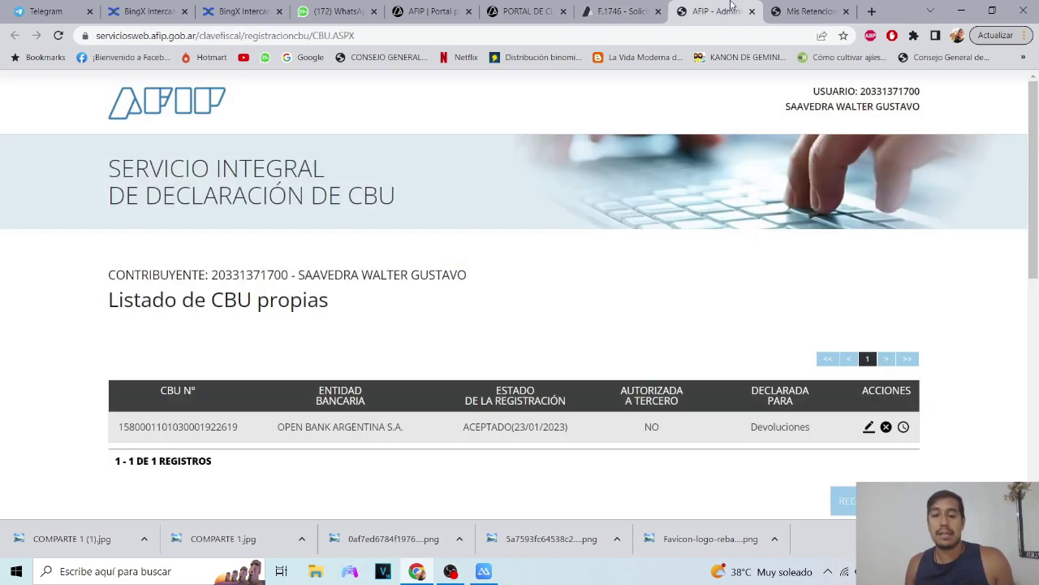
click(808, 11)
click(575, 377)
scroll(739, 326, down, 10)
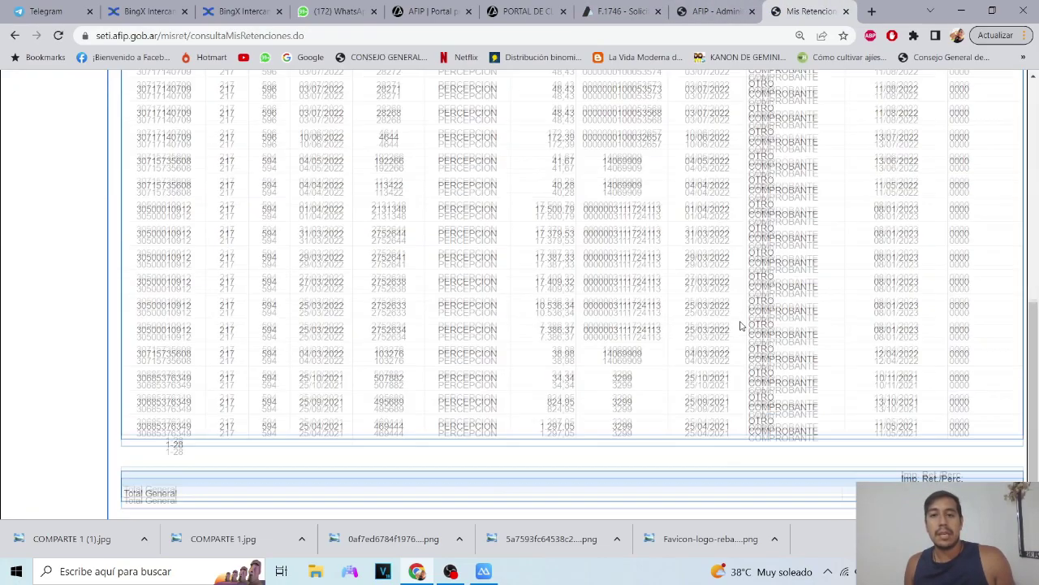
scroll(740, 325, up, 10)
scroll(487, 325, down, 10)
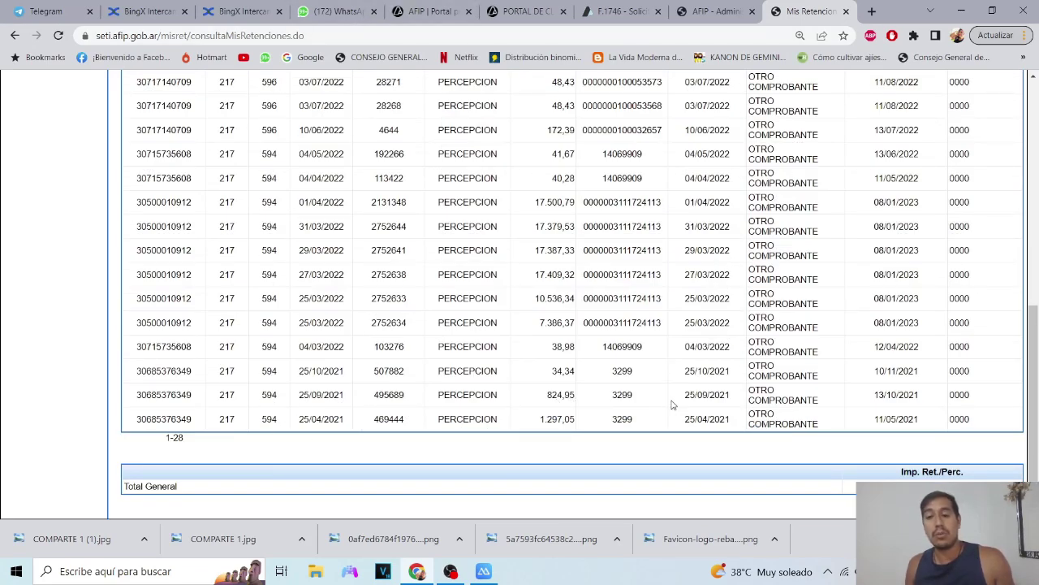
Create the F.1746 refund request for fiscal period 202104 and check the perception included in it.
click(620, 10)
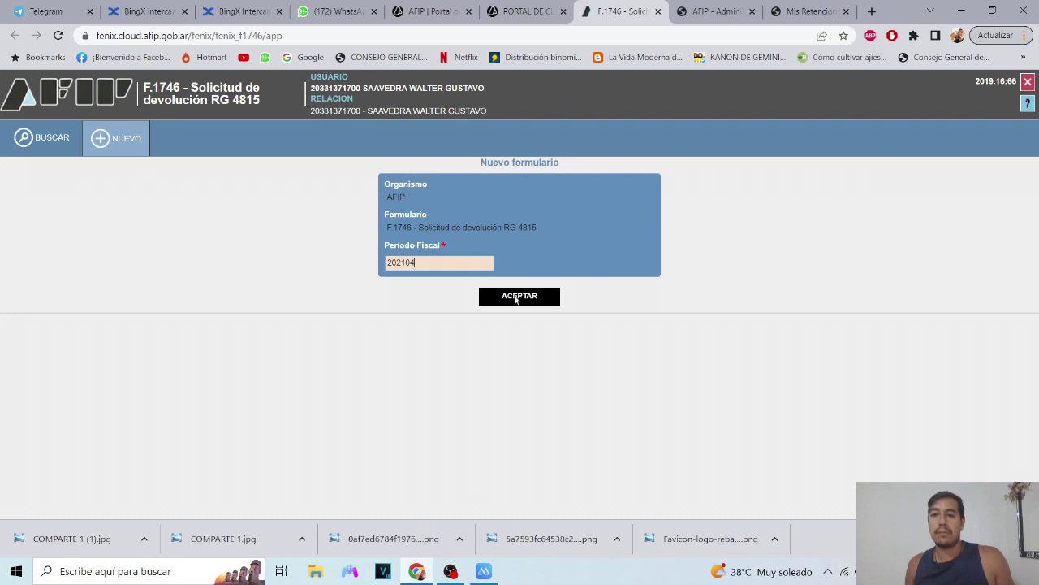
click(514, 297)
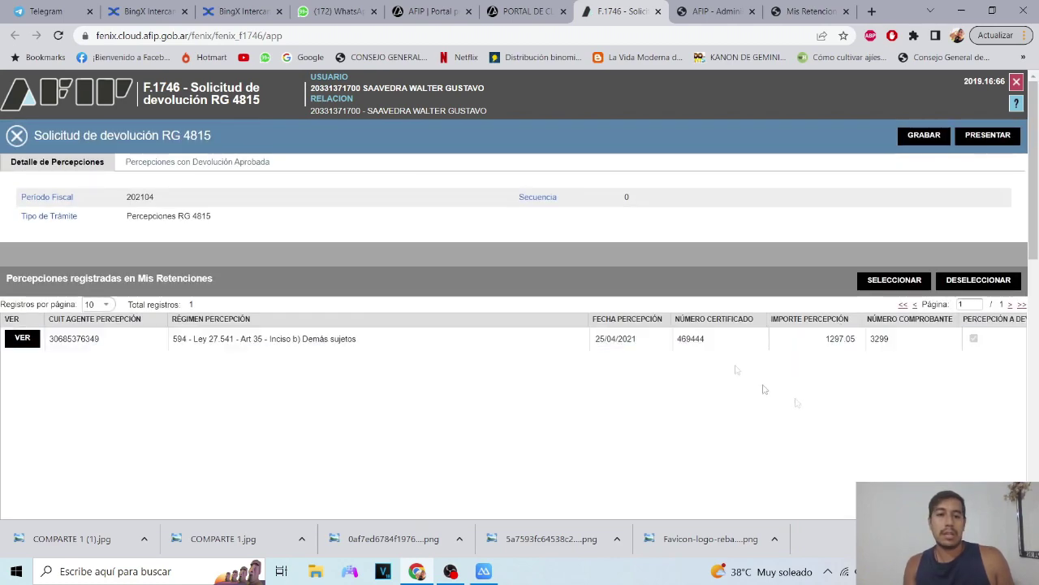
scroll(885, 377, down, 1)
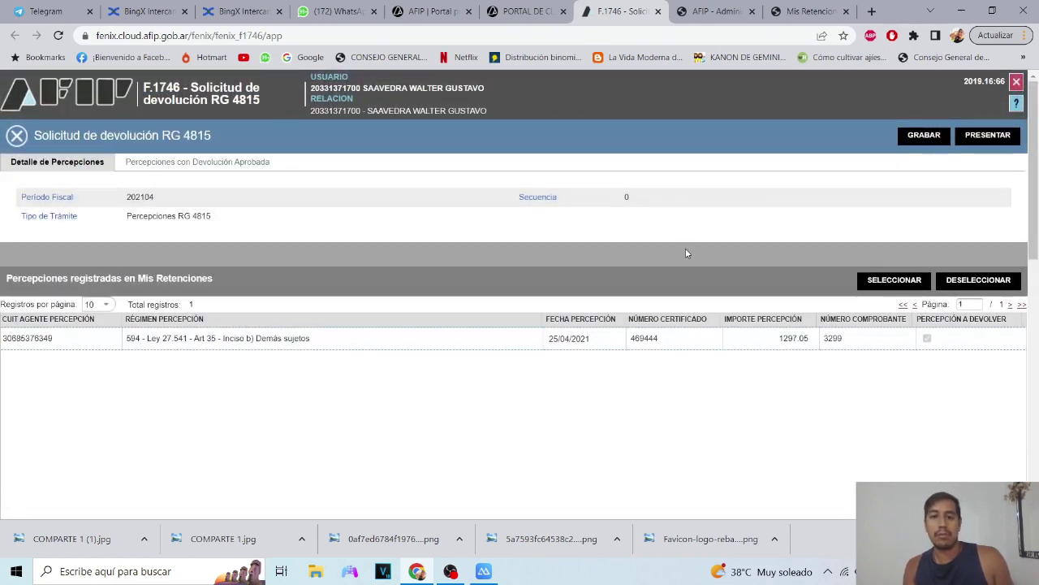
Submit the 202104 refund request, accept the sworn declaration and close the acknowledgement of receipt.
click(987, 135)
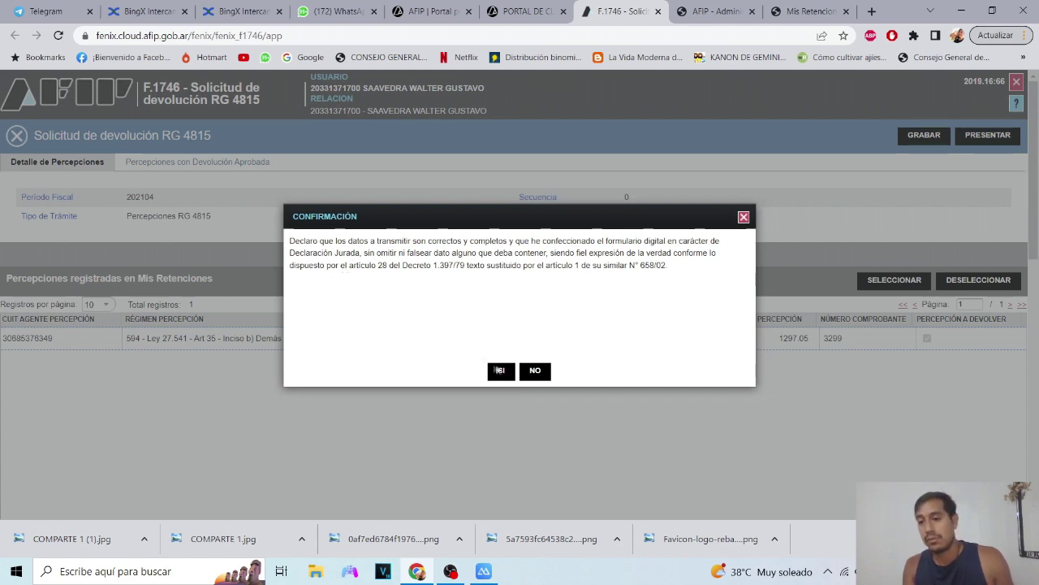
click(505, 372)
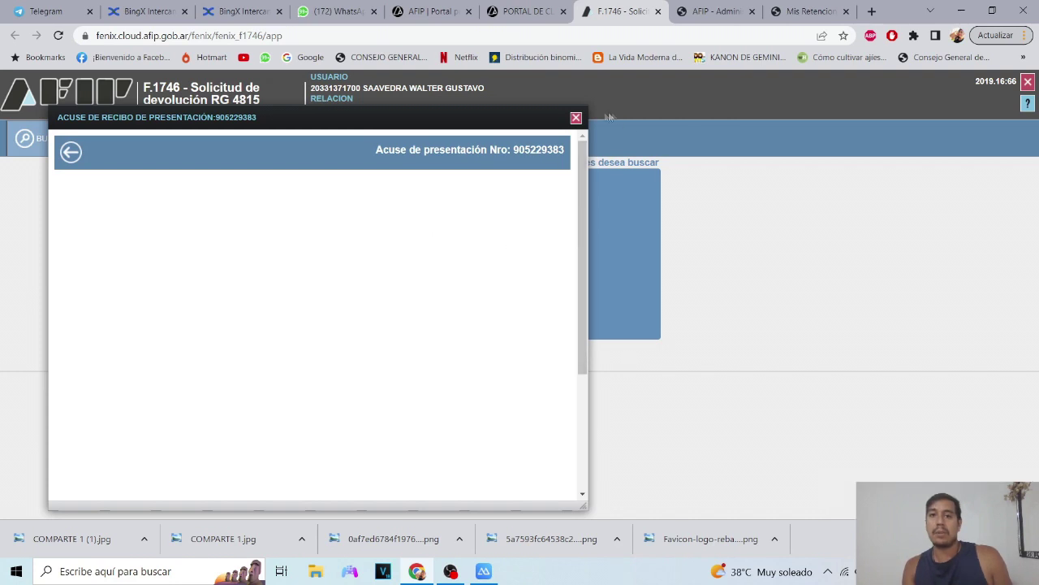
click(575, 118)
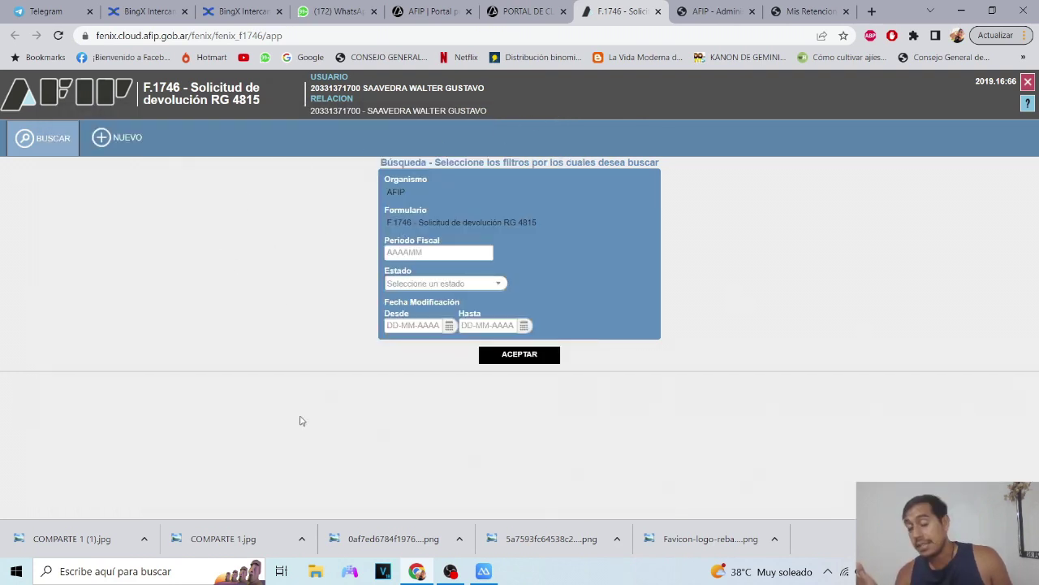
Create another F.1746 refund request for fiscal period 202109, checking the perception dates in Mis Retenciones.
click(94, 143)
click(805, 12)
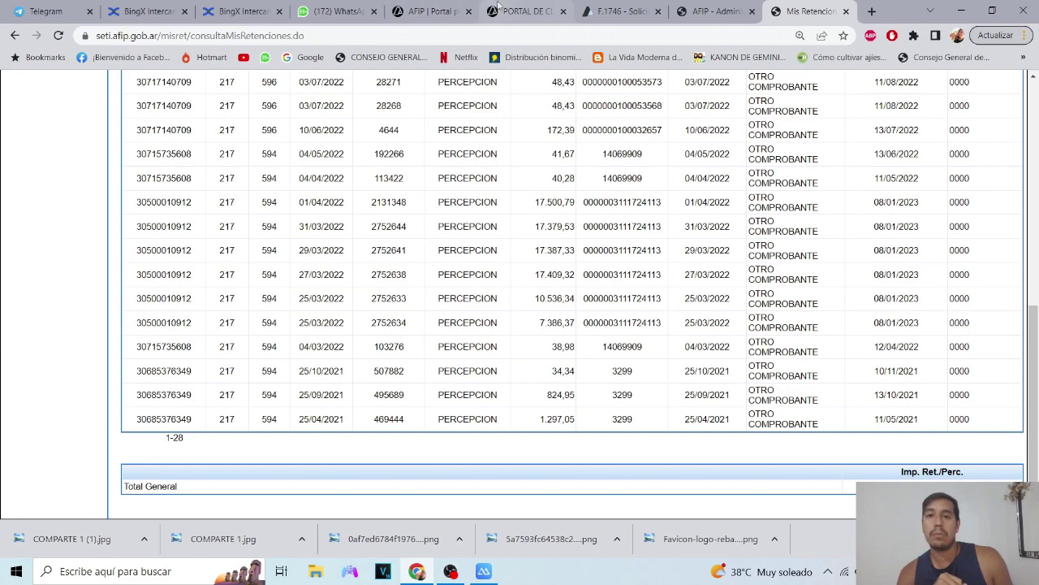
click(532, 7)
click(619, 12)
click(444, 264)
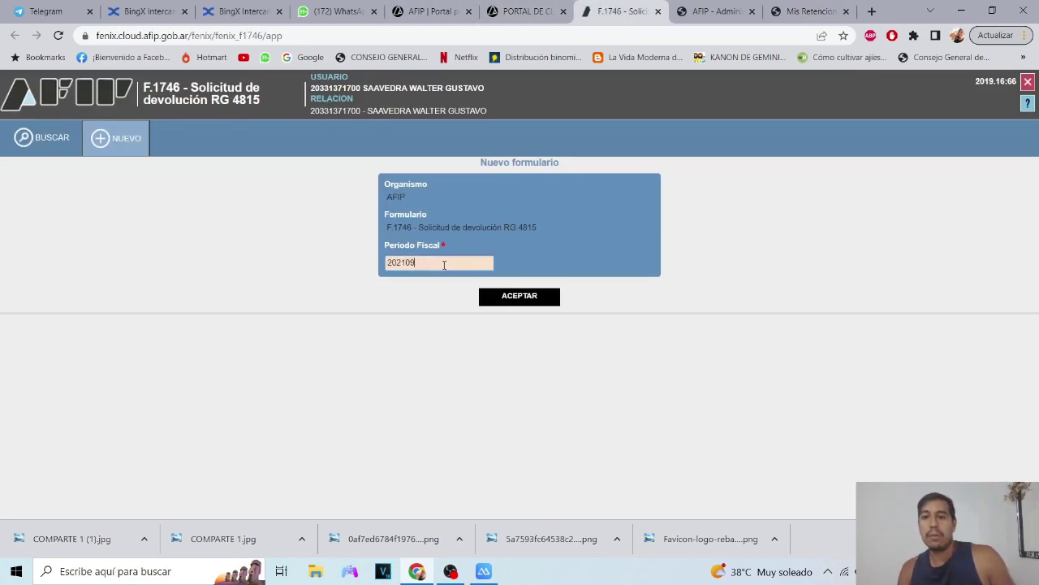
click(837, 12)
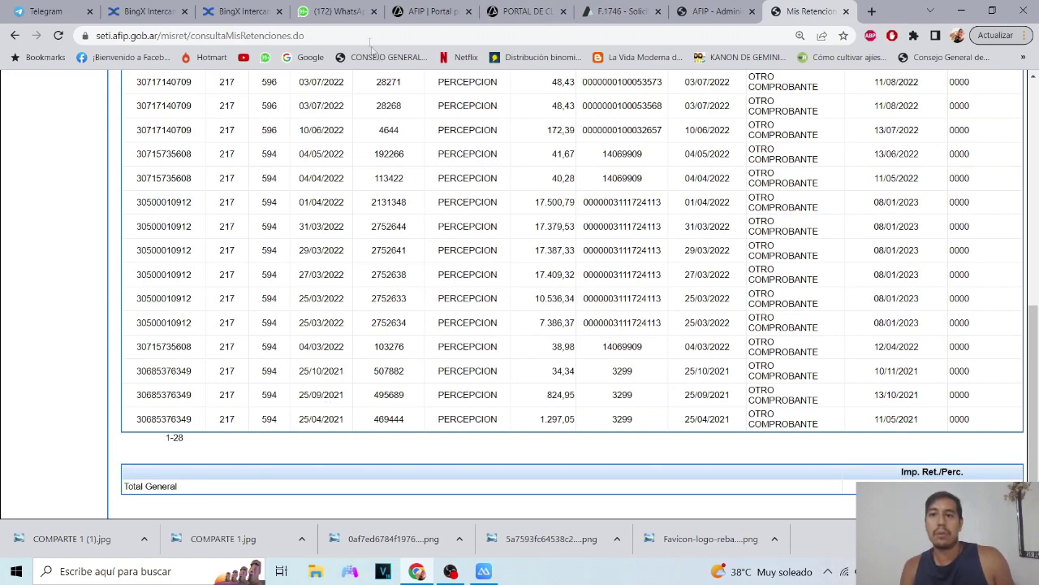
click(528, 12)
click(621, 12)
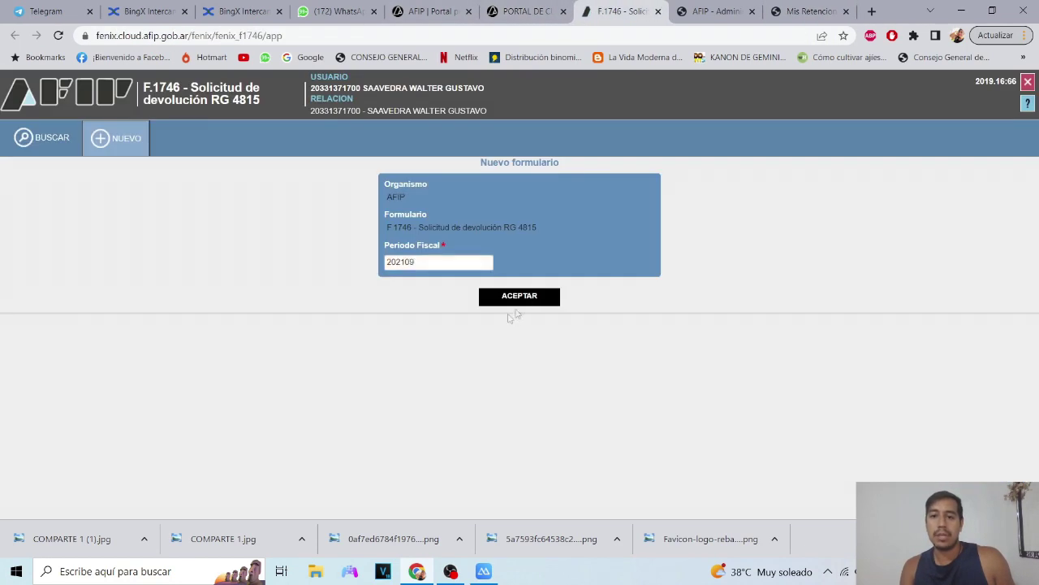
click(523, 297)
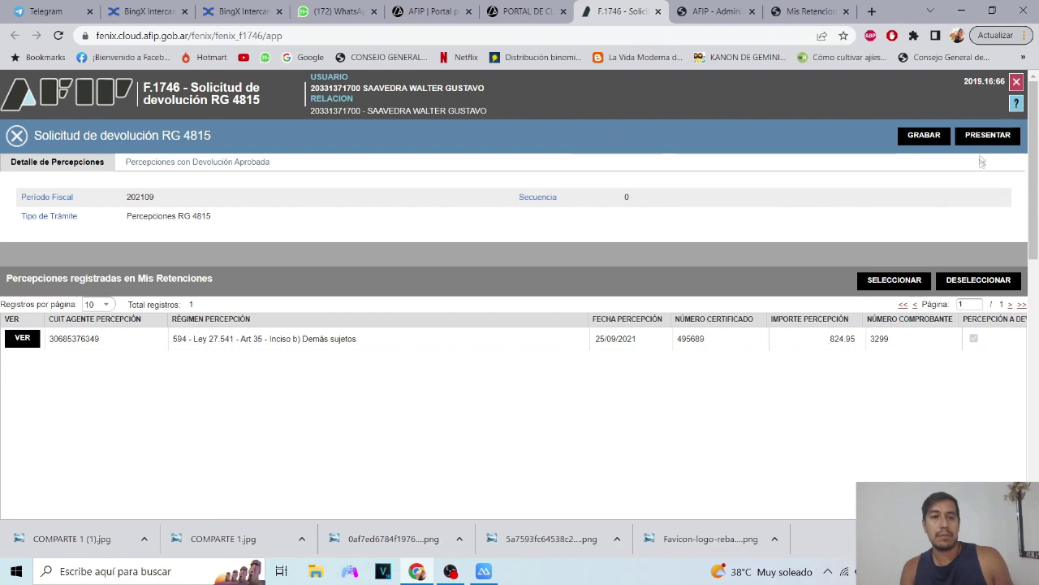
Save the 202109 refund request and submit it, accepting the sworn declaration.
click(924, 136)
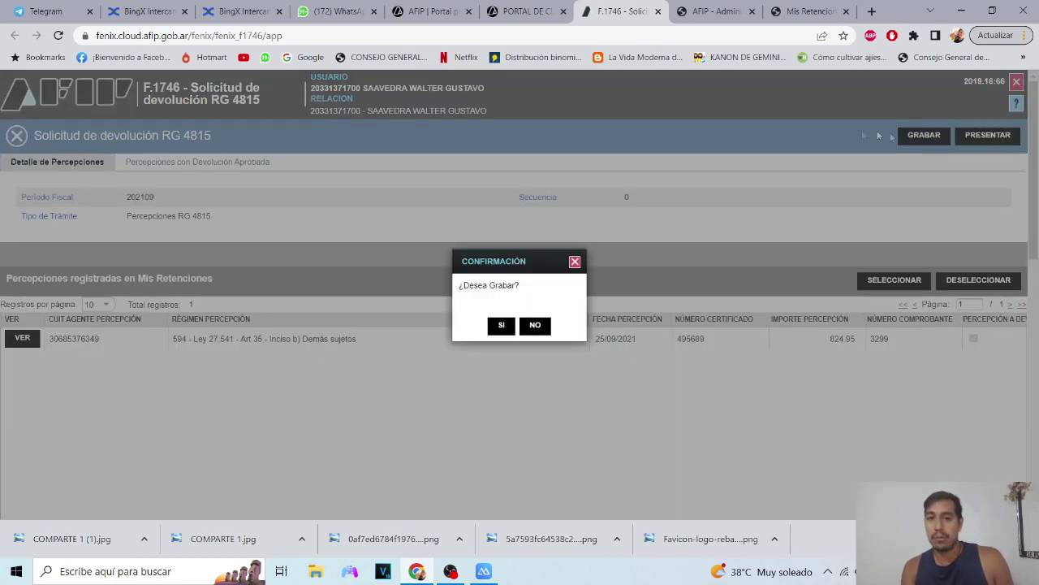
click(501, 326)
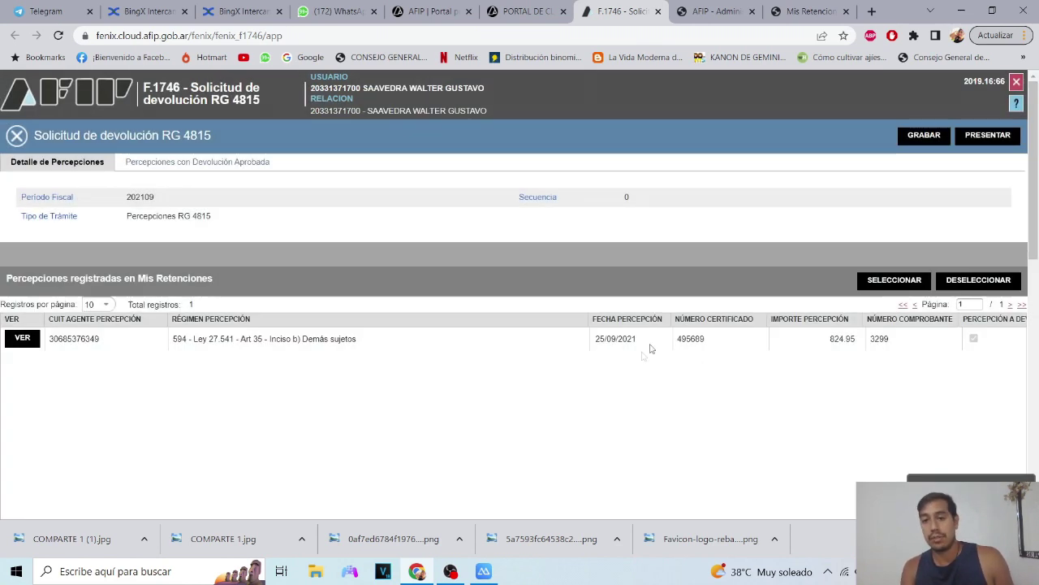
click(988, 135)
click(499, 369)
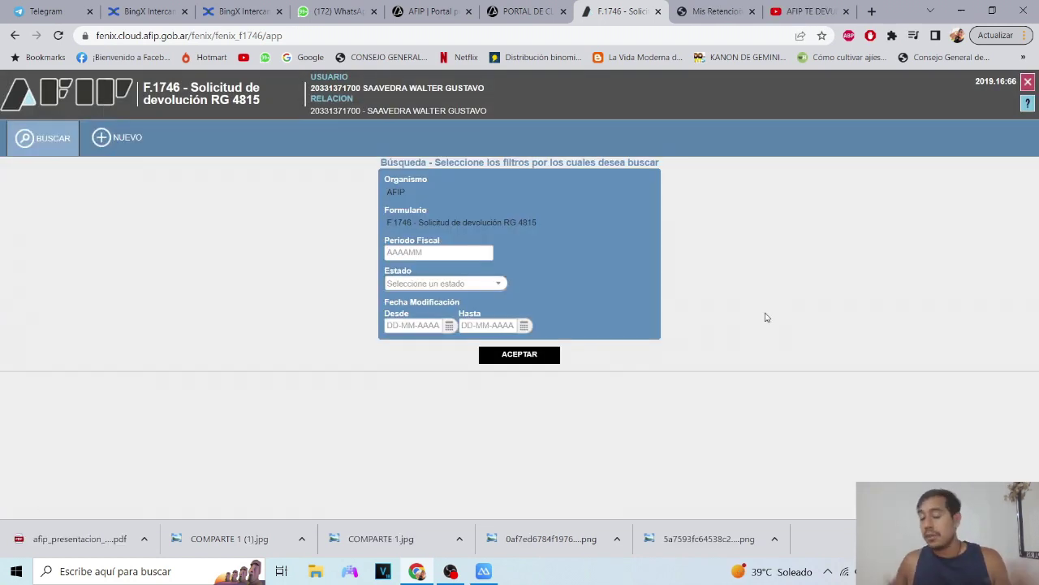
Create a new F.1746 refund request for fiscal period 202207 and check the perceptions and amounts included in it.
click(125, 138)
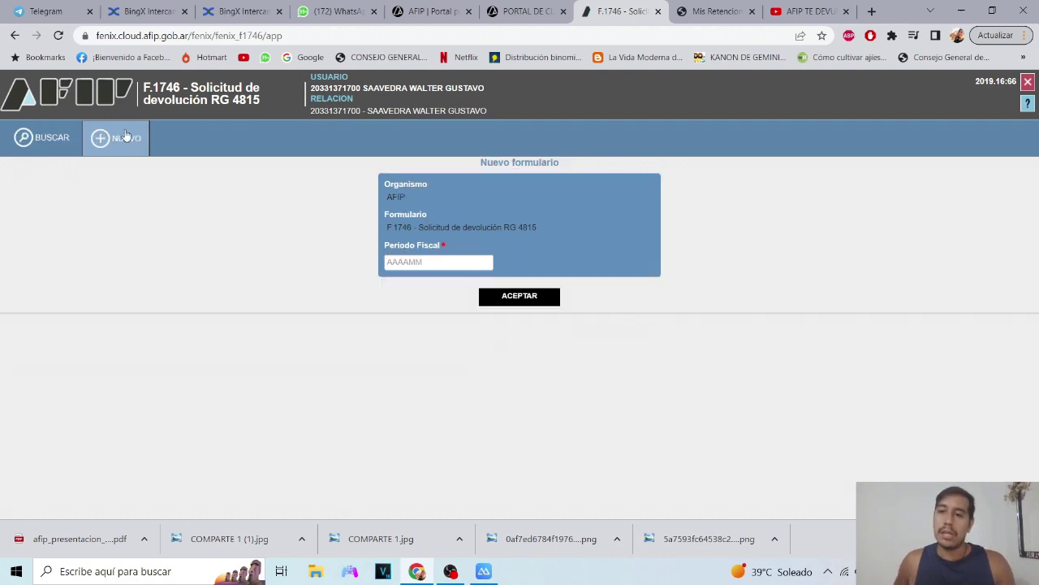
click(470, 262)
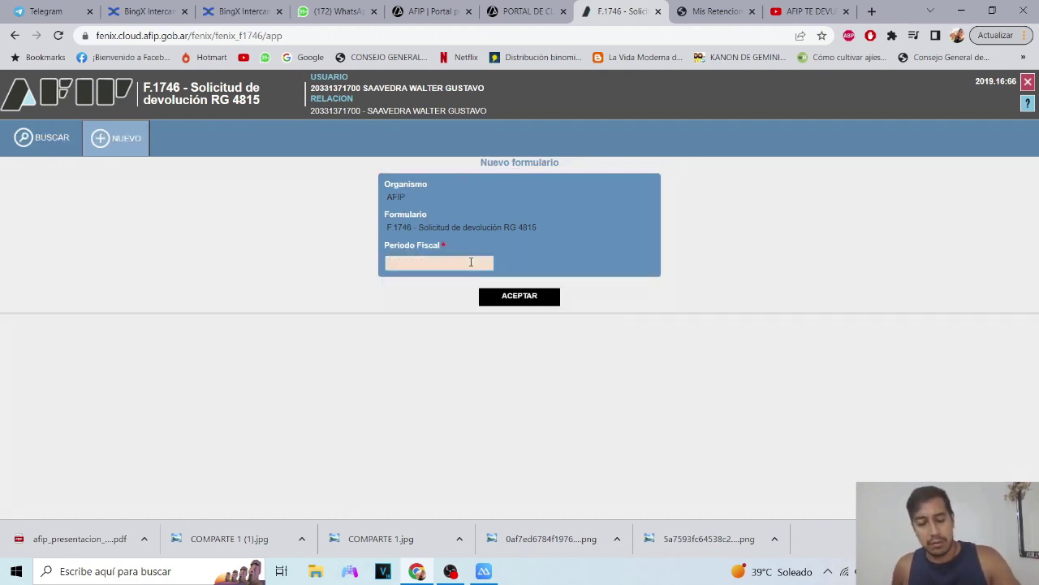
text(2022)
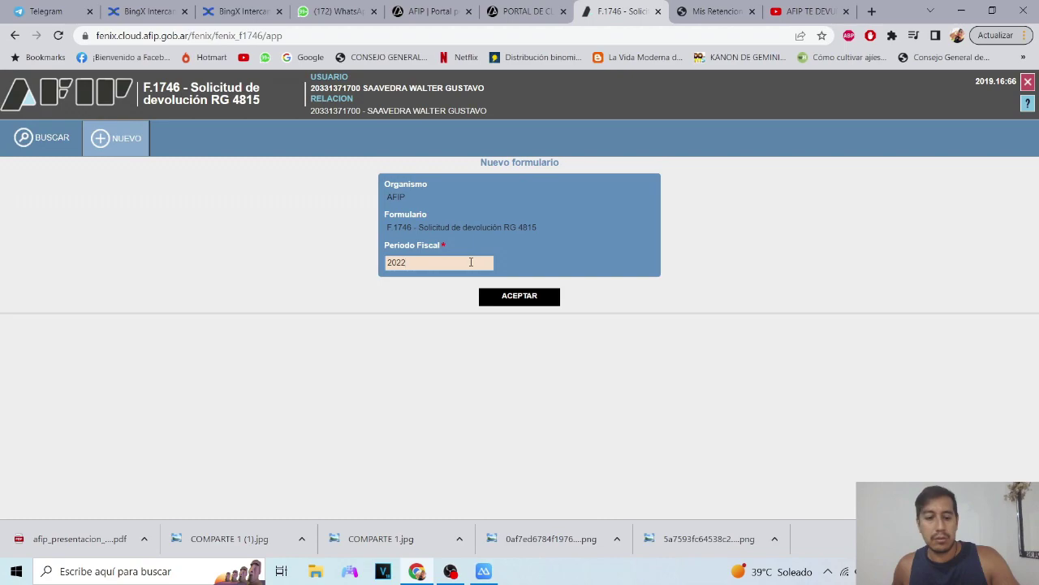
text(07)
click(539, 297)
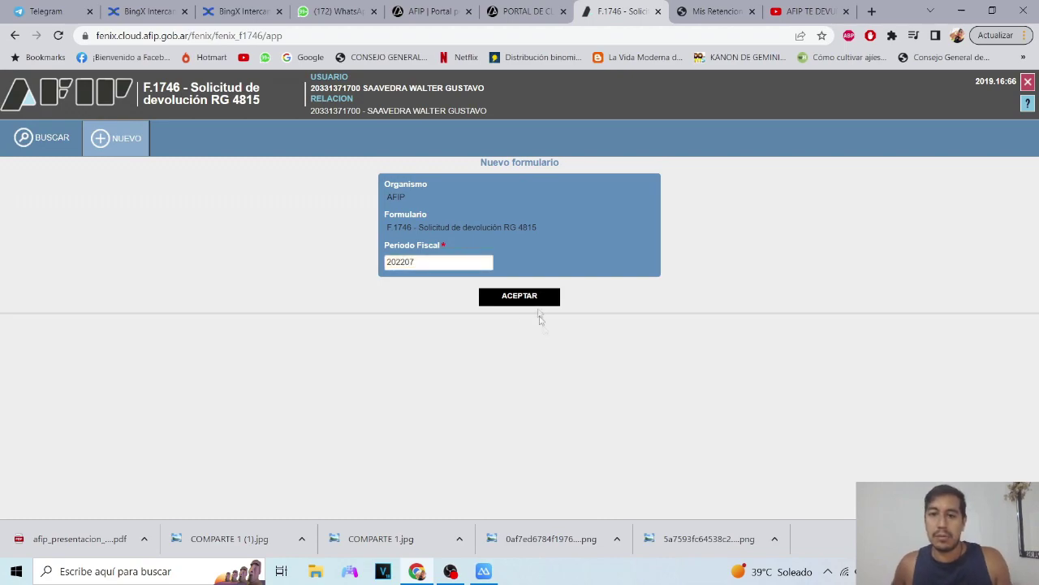
scroll(928, 409, up, 2)
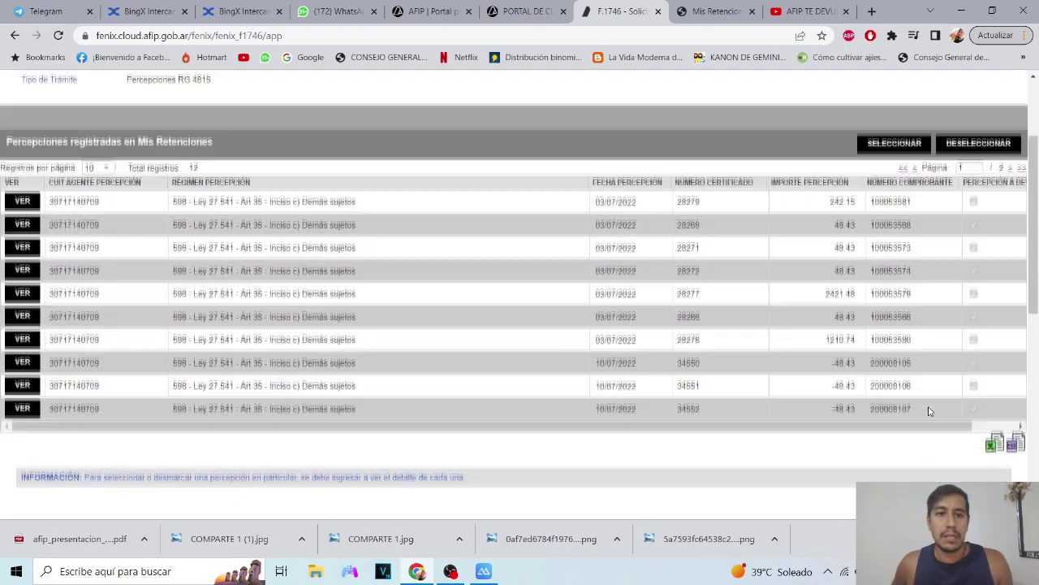
scroll(824, 350, down, 8)
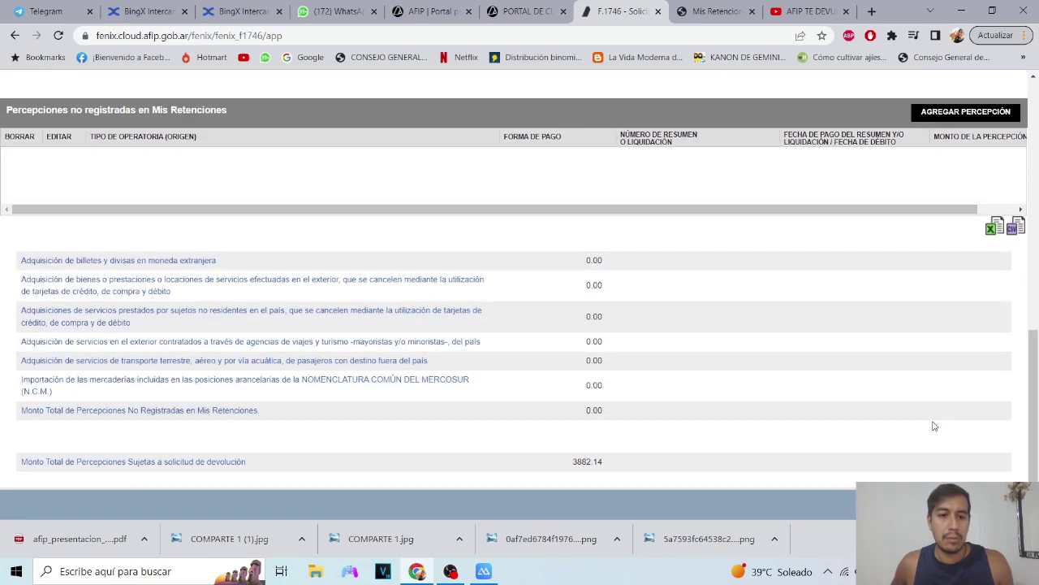
Submit the 202207 refund request and accept the sworn declaration.
scroll(720, 469, up, 8)
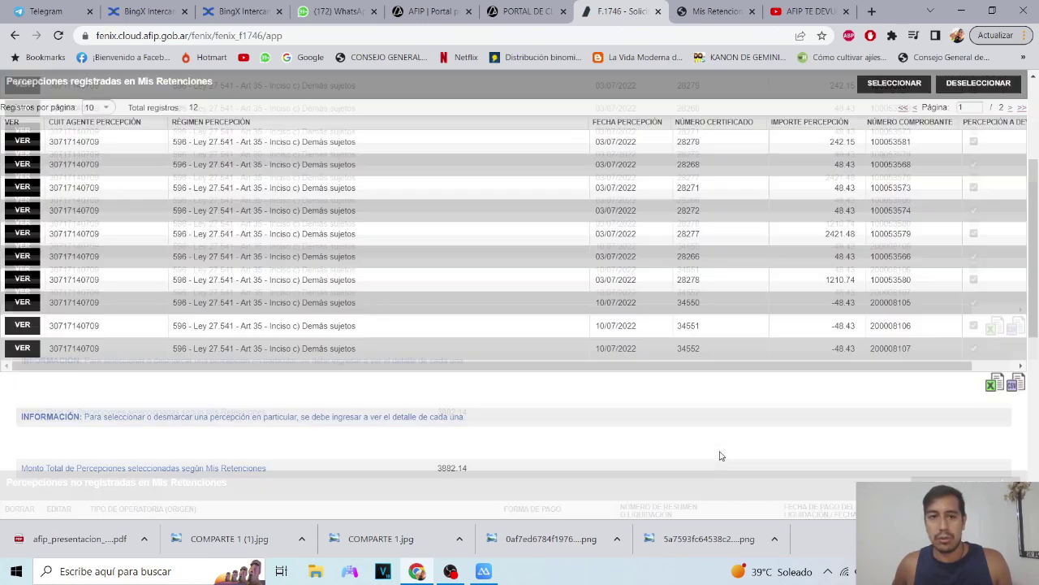
click(988, 119)
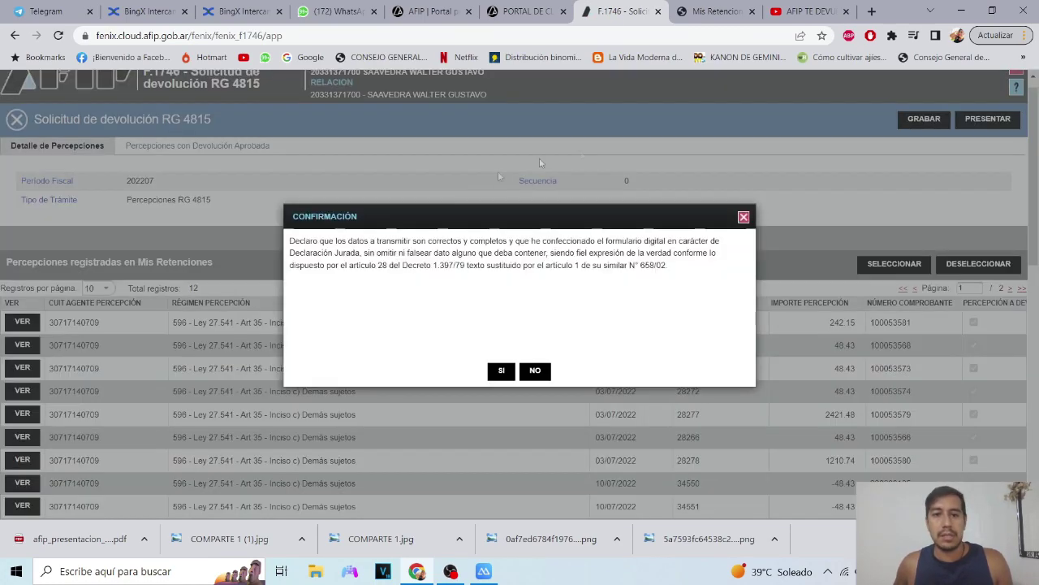
click(502, 371)
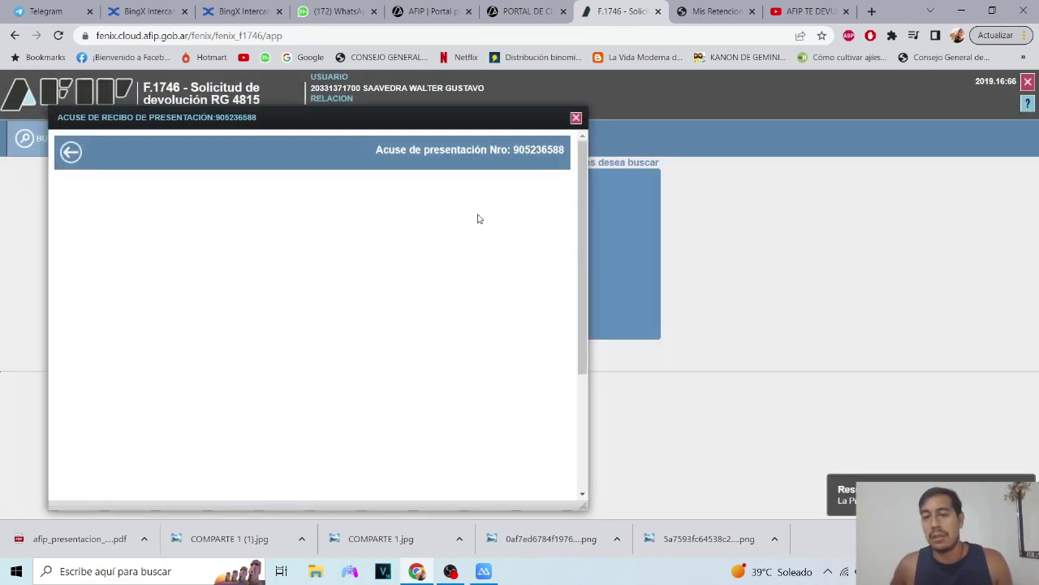
Review the acknowledgement of receipt for the 202207 request, including its status, form, period and submission date.
scroll(455, 276, down, 3)
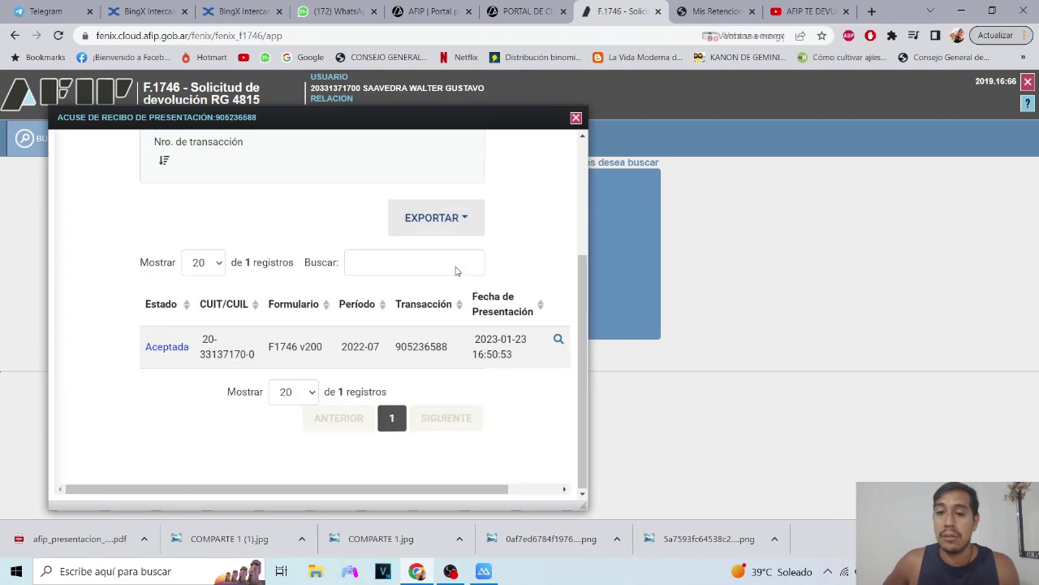
scroll(543, 360, up, 1)
scroll(416, 345, up, 2)
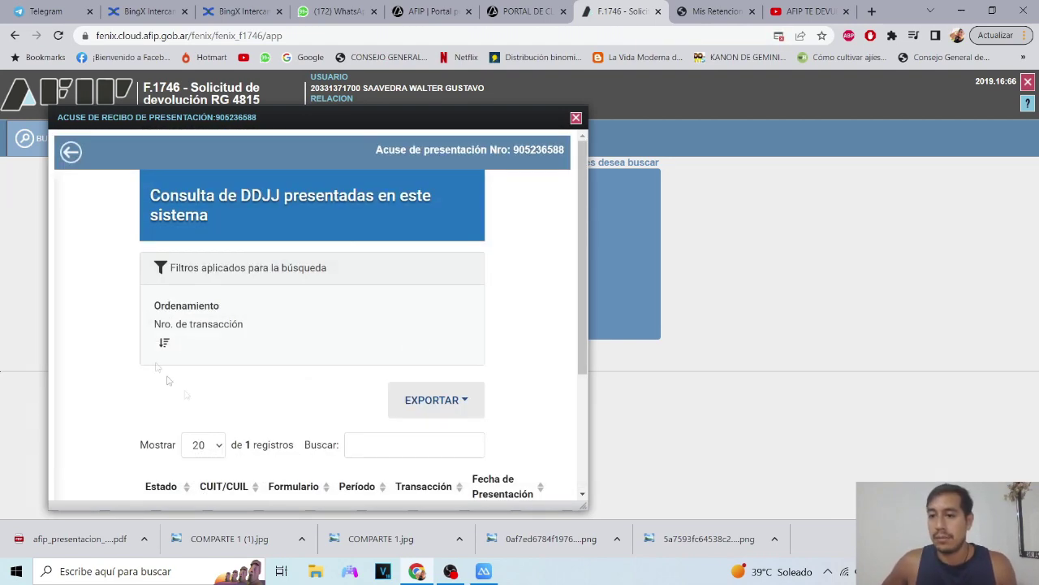
scroll(487, 382, down, 2)
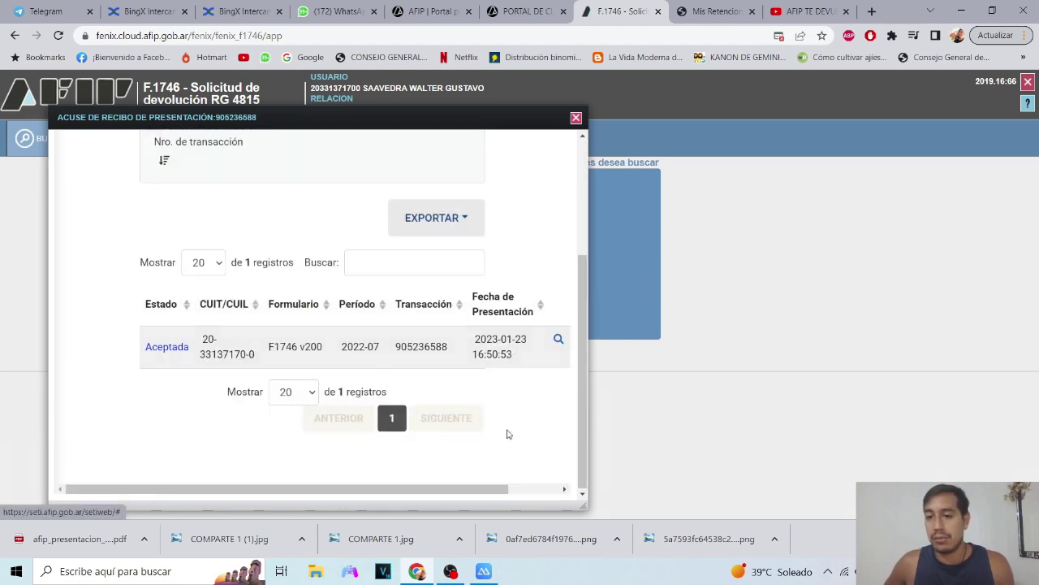
scroll(507, 426, up, 2)
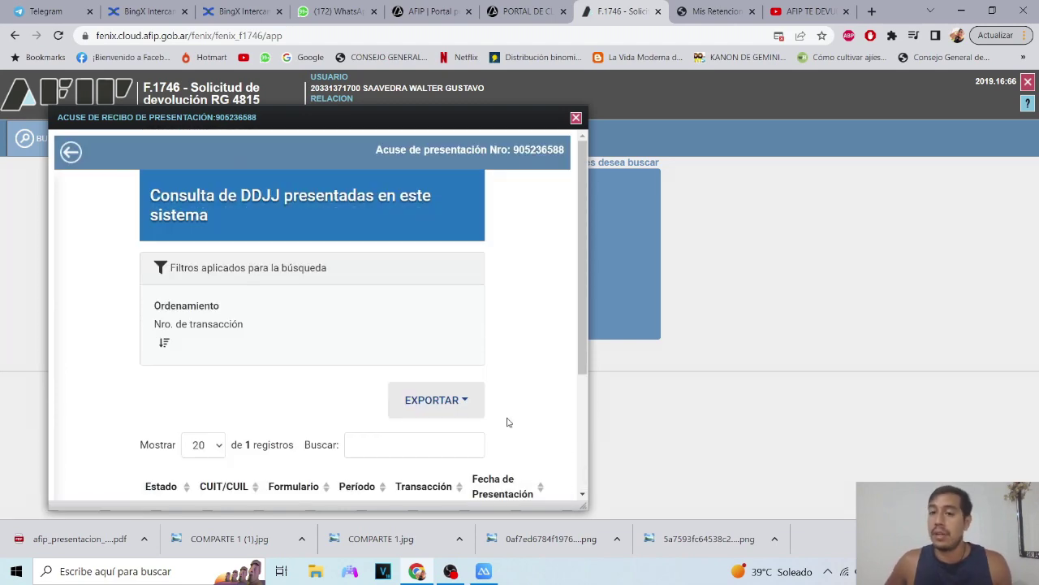
scroll(509, 412, down, 2)
scroll(487, 420, up, 2)
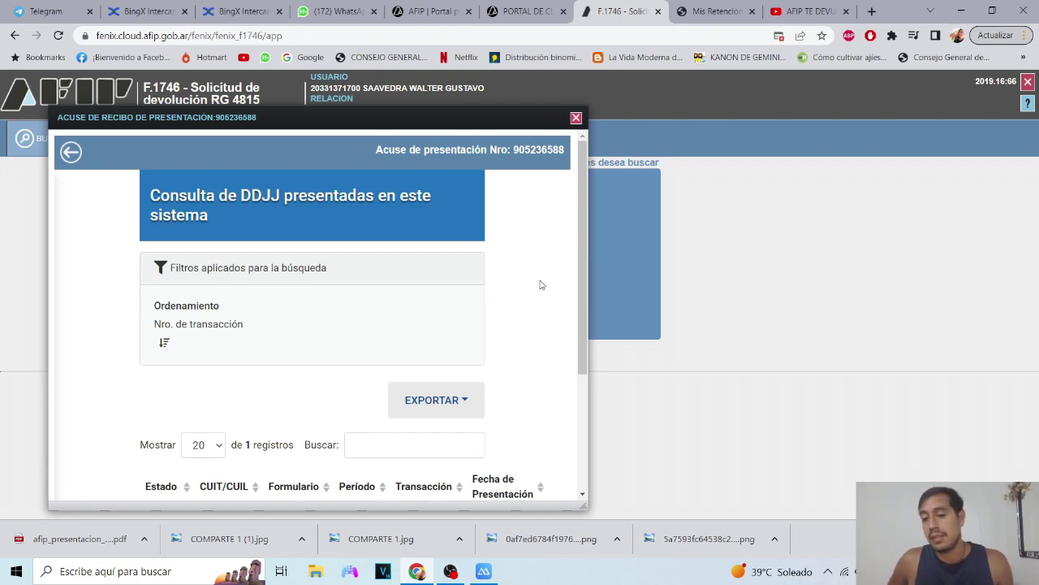
scroll(542, 285, down, 2)
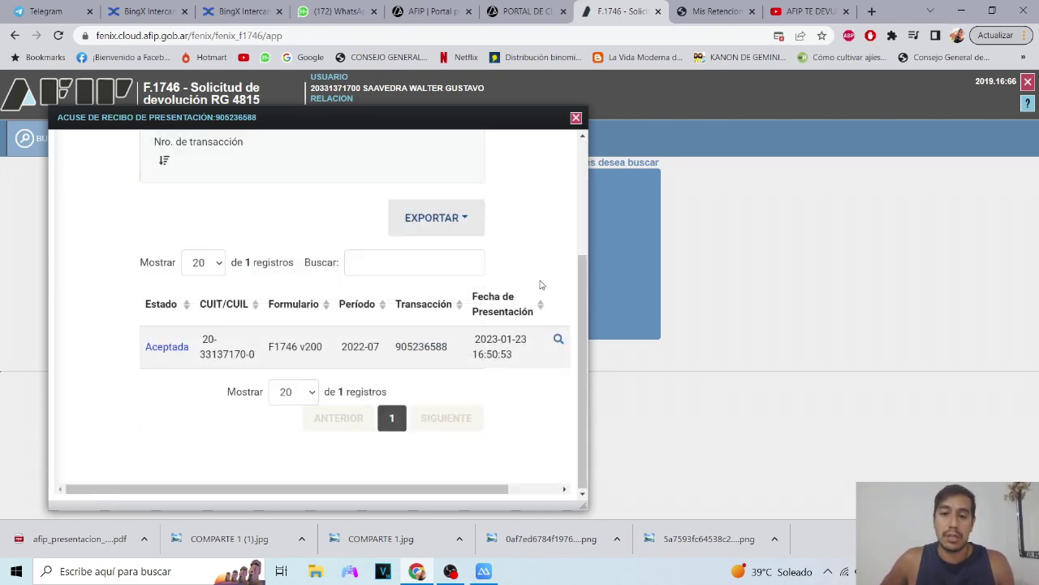
scroll(520, 351, up, 2)
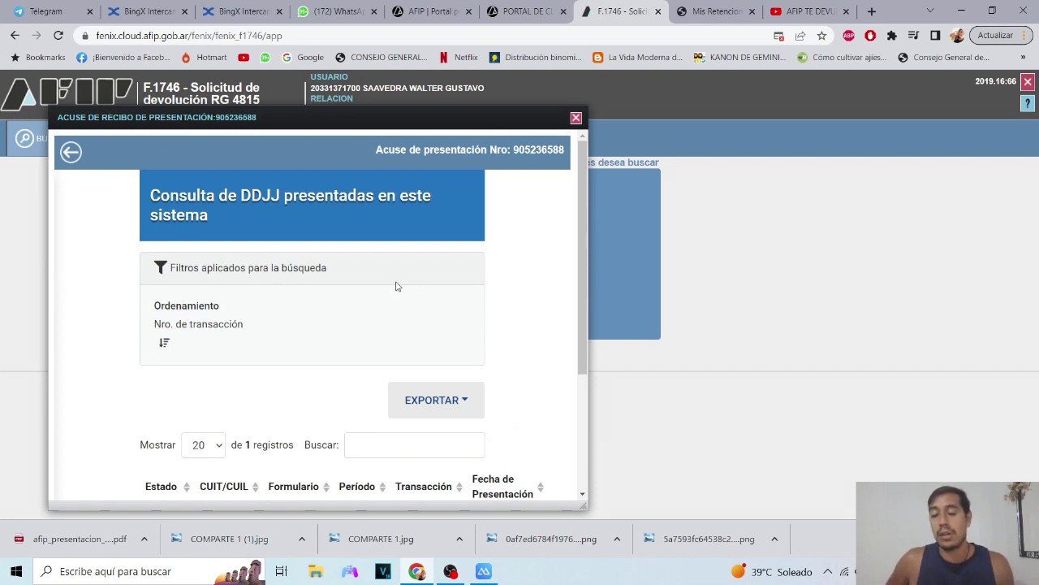
Search the Clave Fiscal portal for "devolucion", open the Pago Devoluciones service and consult the list of refunds.
click(511, 12)
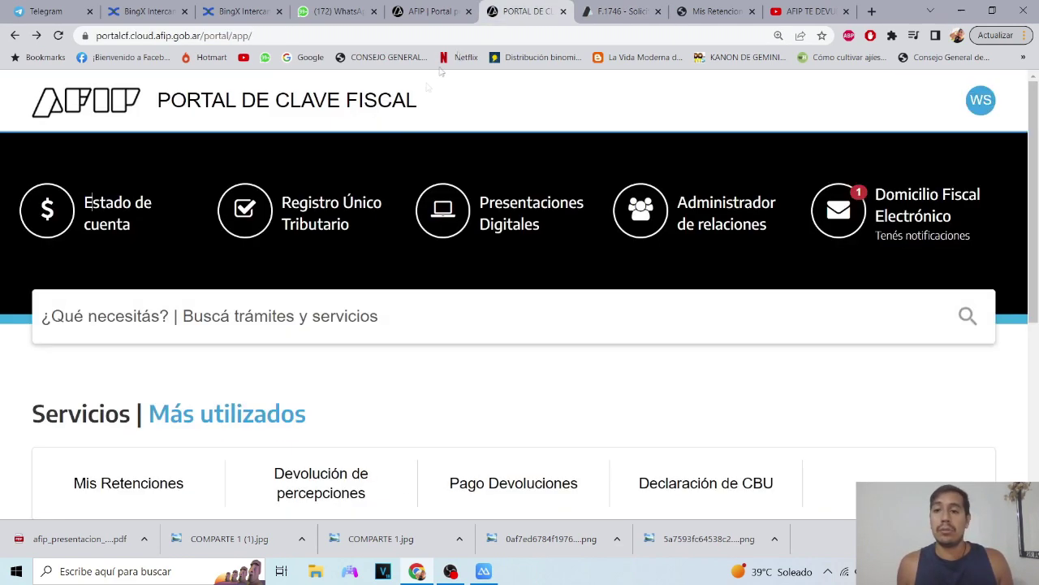
click(314, 315)
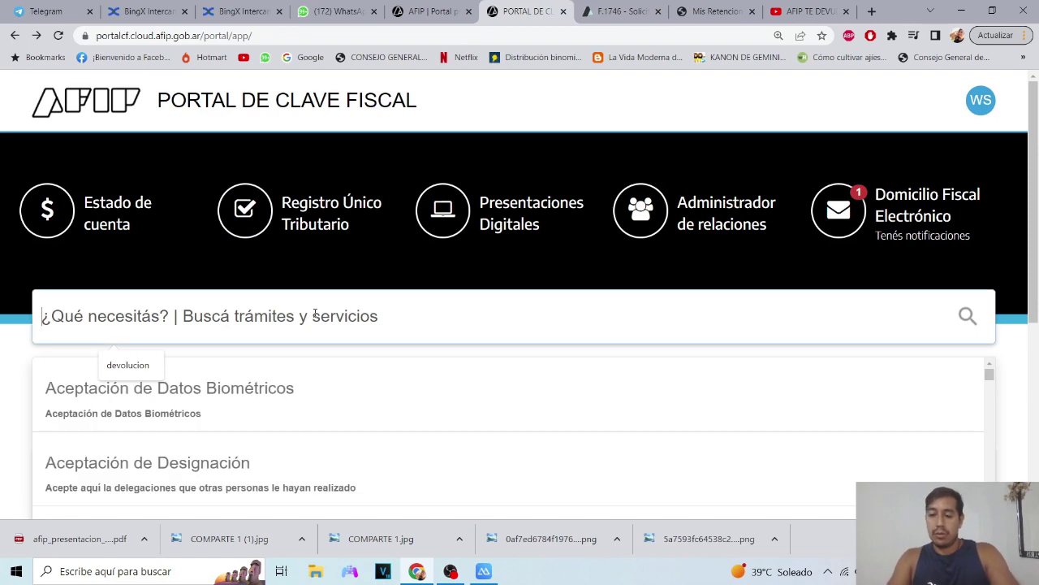
text(devolucion)
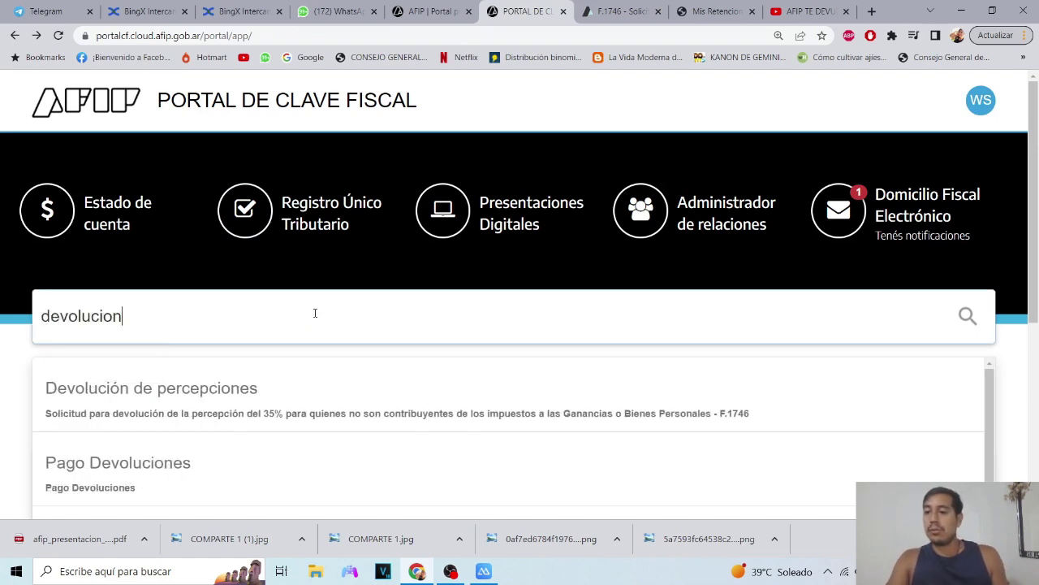
click(240, 411)
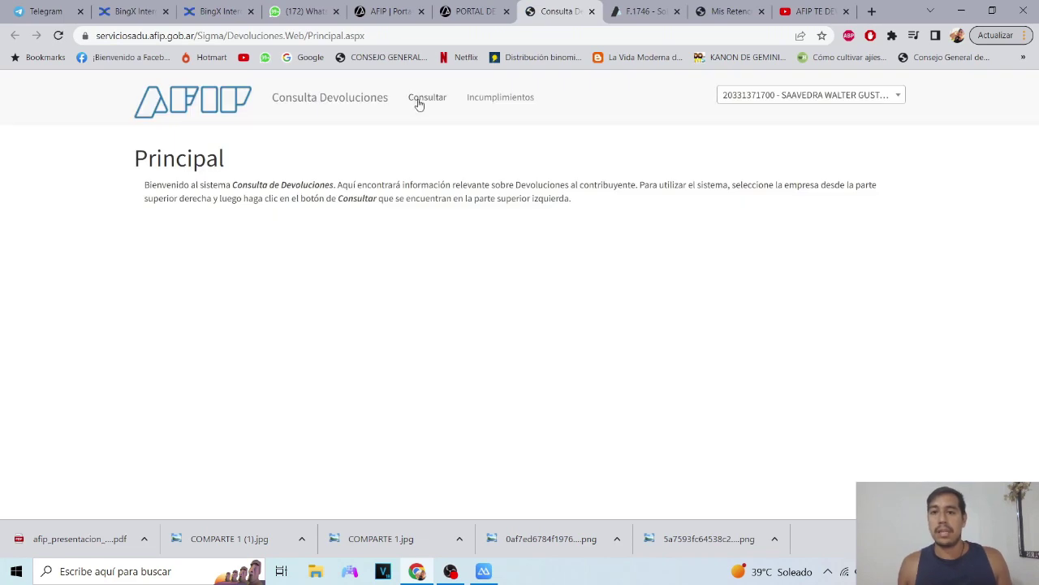
click(417, 101)
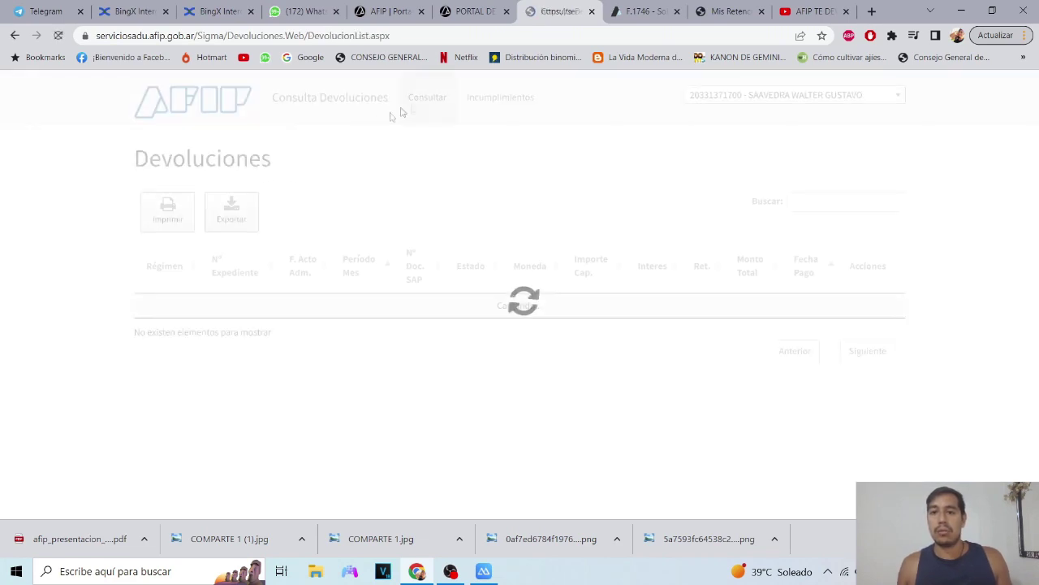